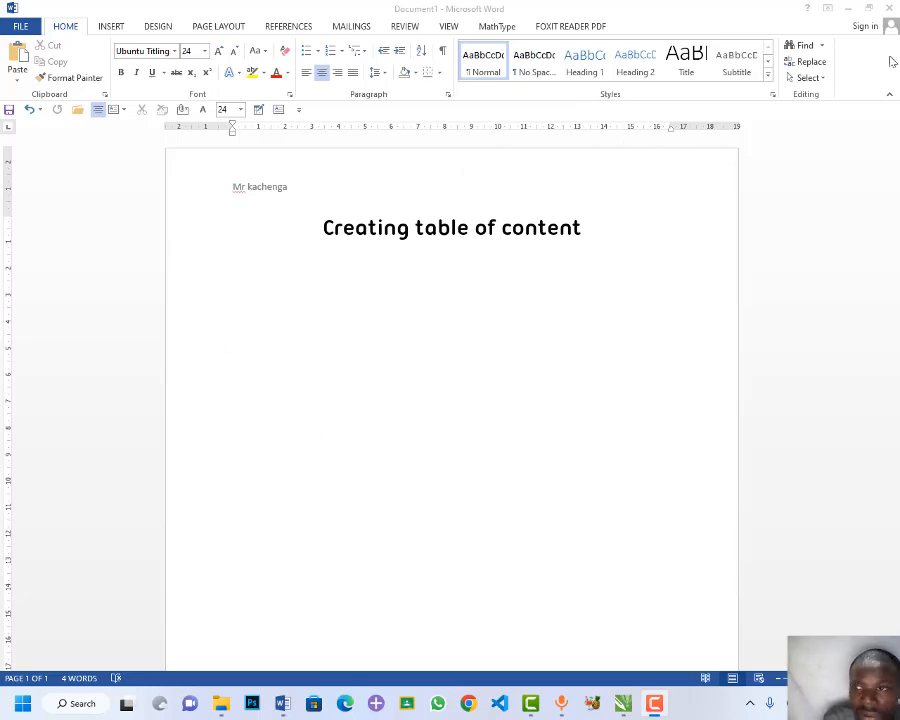
# In the G6_SCIENCE_TERM_1_TEST_2022 document, apply the Heading 1 style to the "NATUSEKO PRIMARY SCHOOL" title on the first page.
pyautogui.click(848, 9)
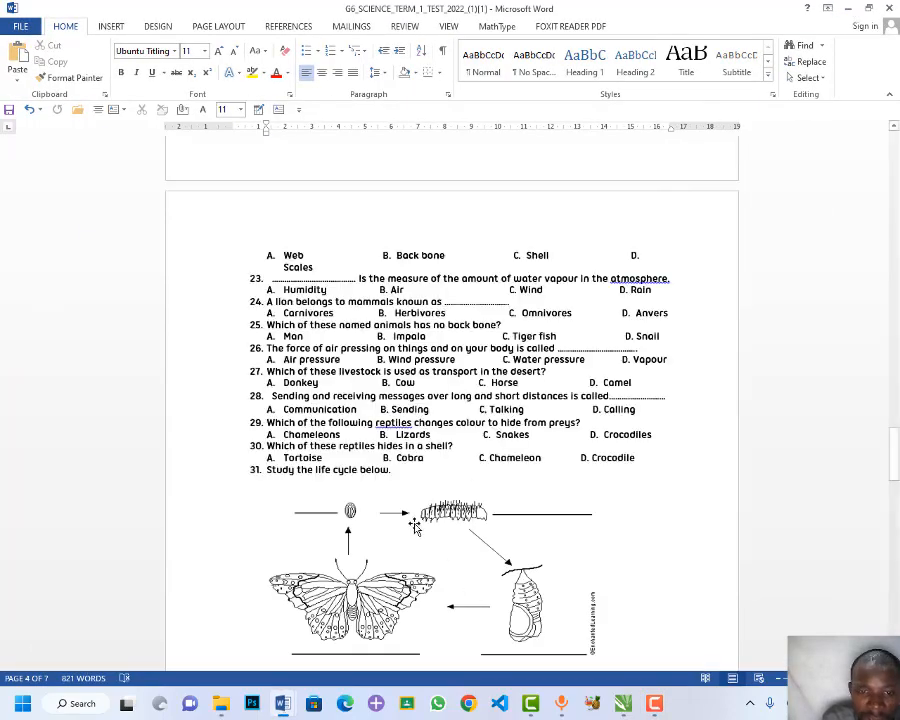
pyautogui.click(894, 129)
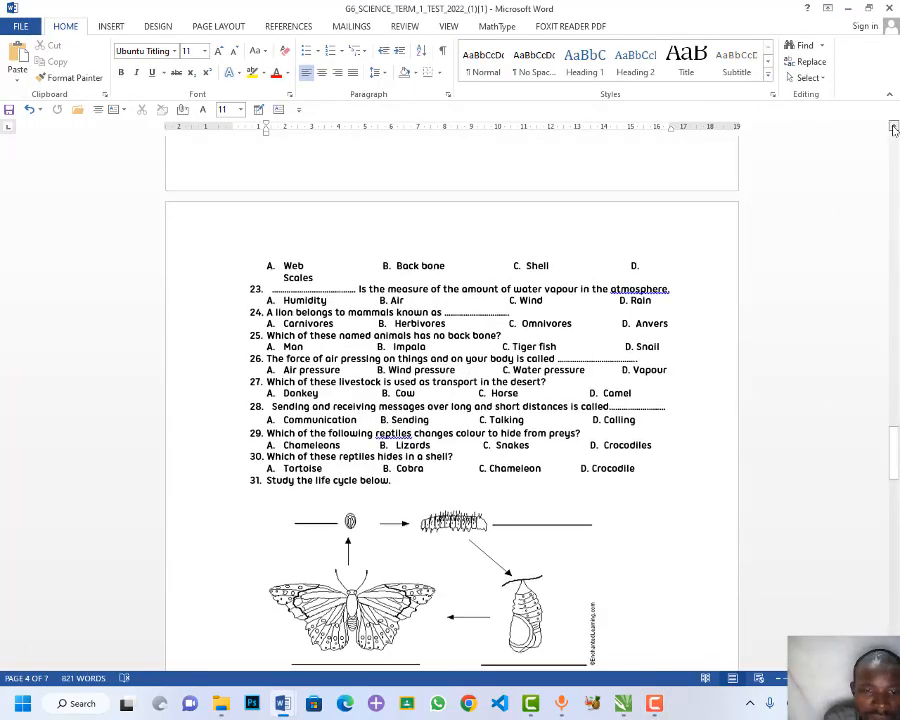
pyautogui.moveTo(894, 129); pyautogui.dragTo(894, 129)
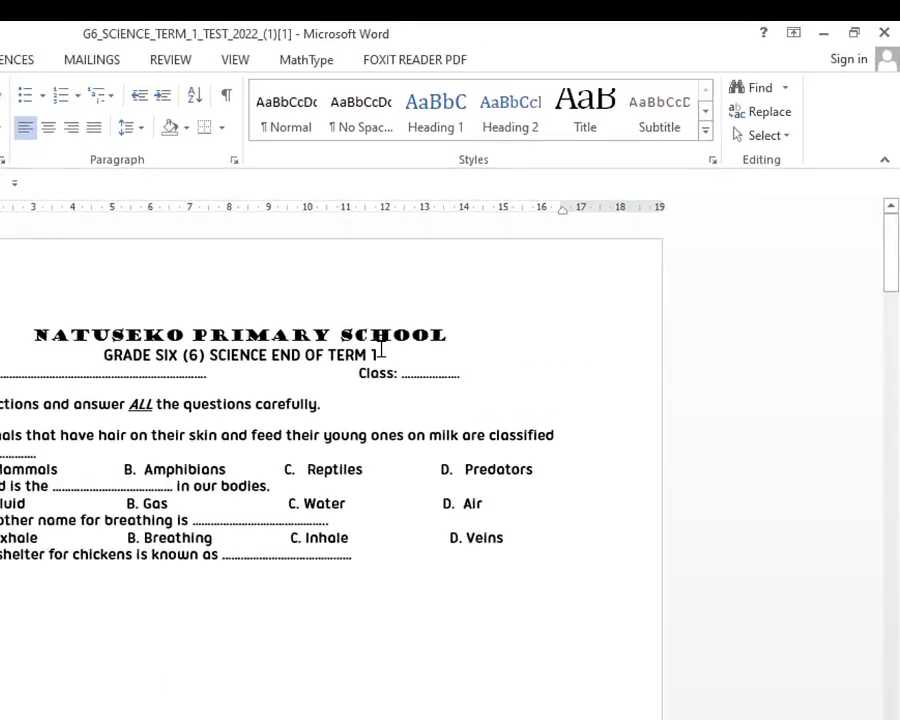
pyautogui.moveTo(385, 394); pyautogui.dragTo(2, 392)
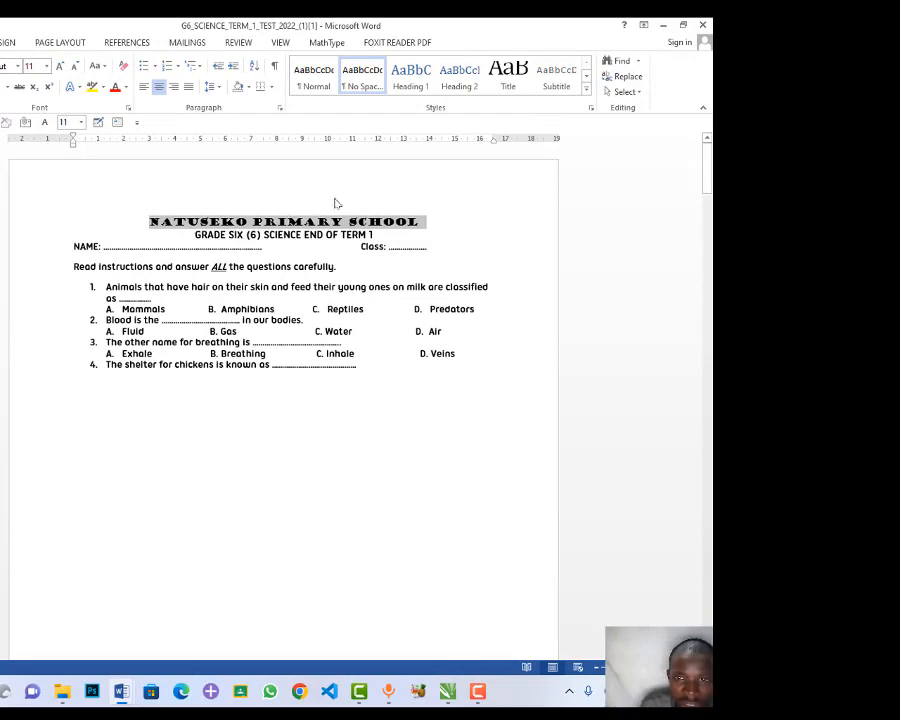
pyautogui.click(409, 71)
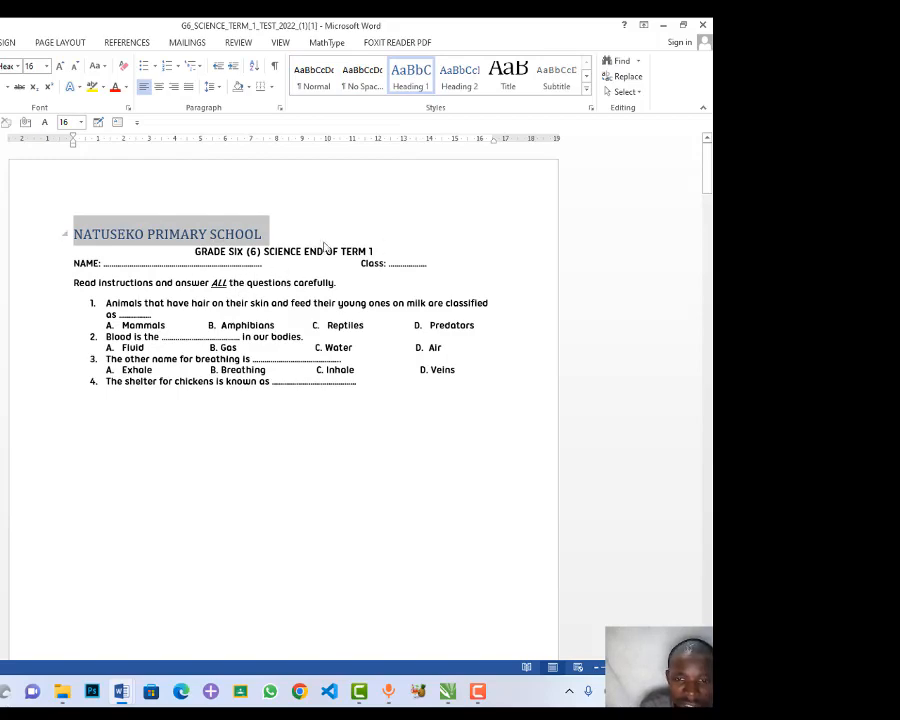
# Add an empty line below the school title and apply Heading 2 to "GRADE SIX (6) SCIENCE END OF TERM 1".
pyautogui.click(267, 237)
pyautogui.press('Return')
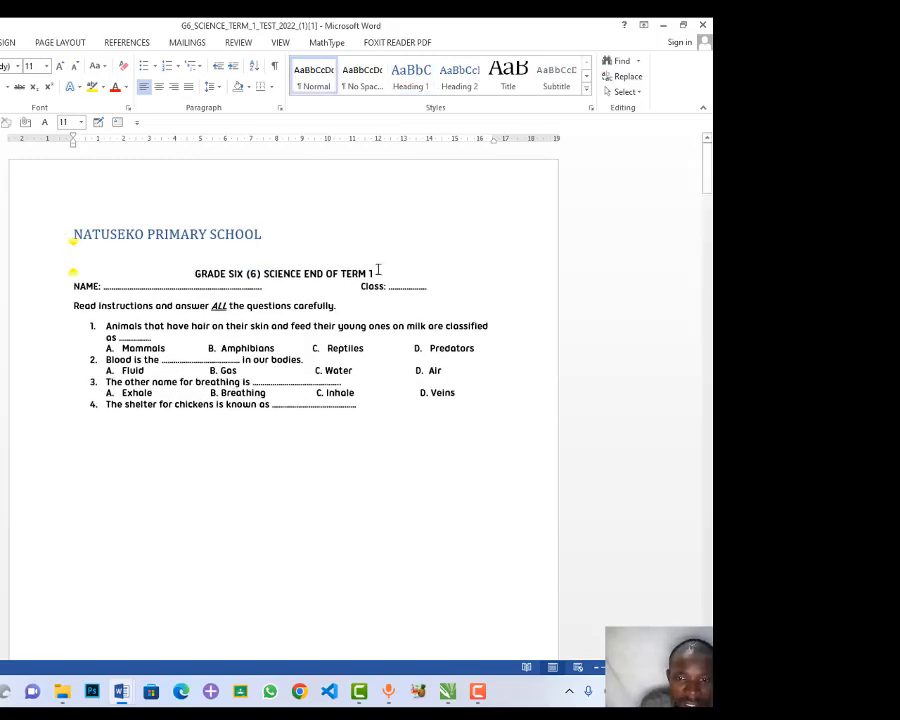
pyautogui.moveTo(372, 272); pyautogui.dragTo(188, 270)
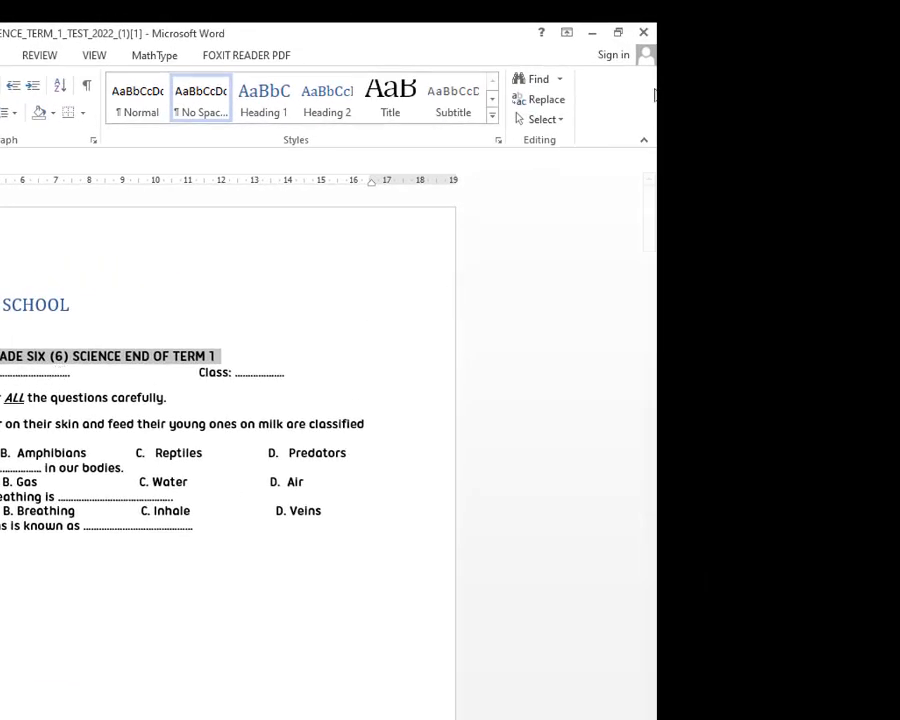
pyautogui.click(328, 100)
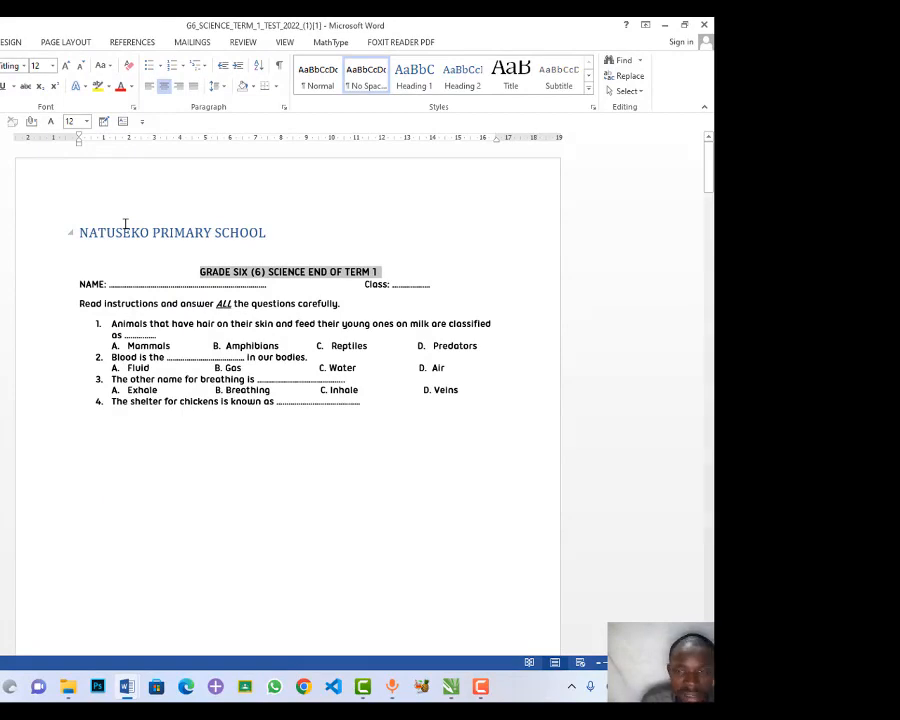
pyautogui.click(462, 75)
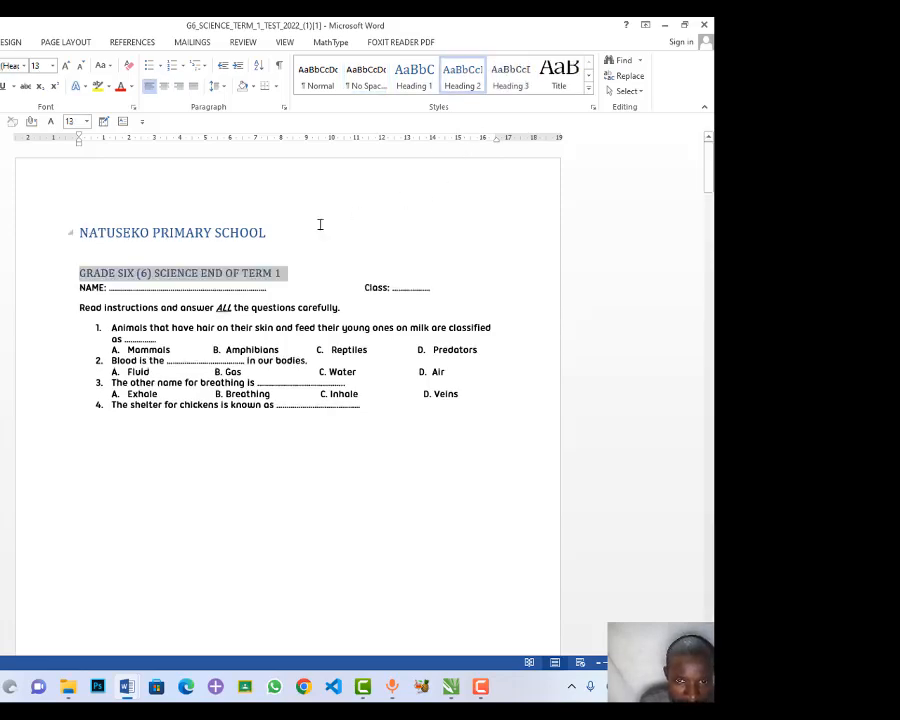
pyautogui.moveTo(278, 222); pyautogui.dragTo(18, 221)
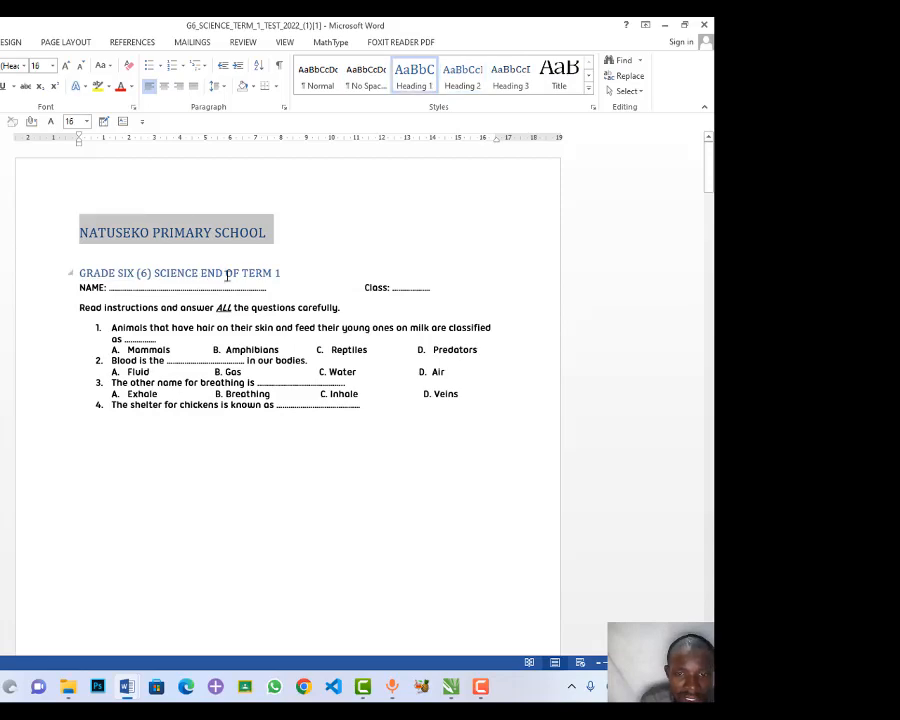
pyautogui.moveTo(277, 272); pyautogui.dragTo(80, 272)
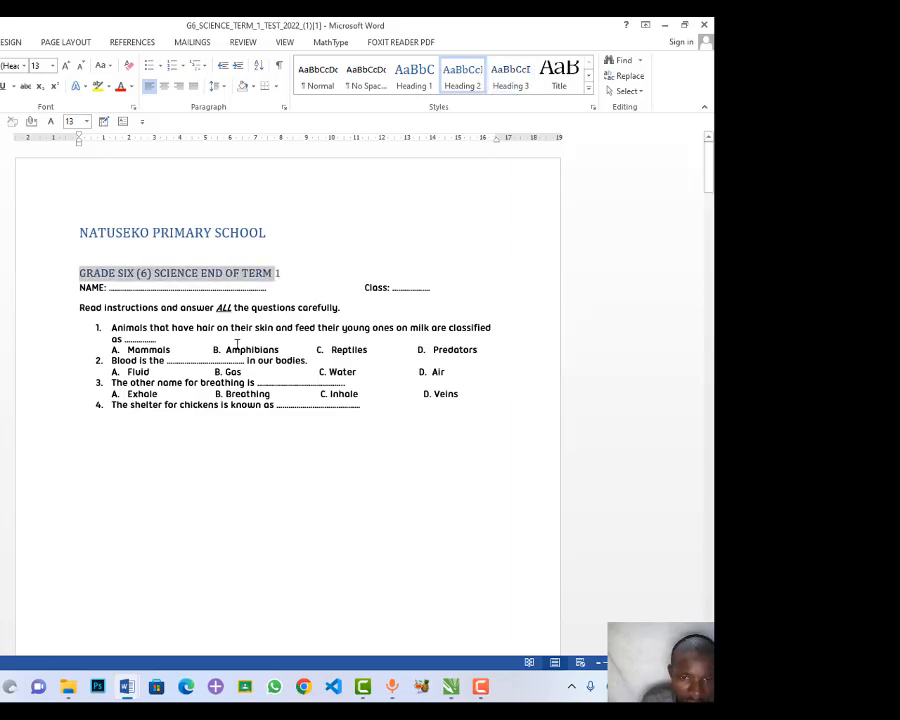
# Split "Kraal" onto its own line at the start of the second page and format it as Heading 1.
pyautogui.scroll(-5, 288, 400)
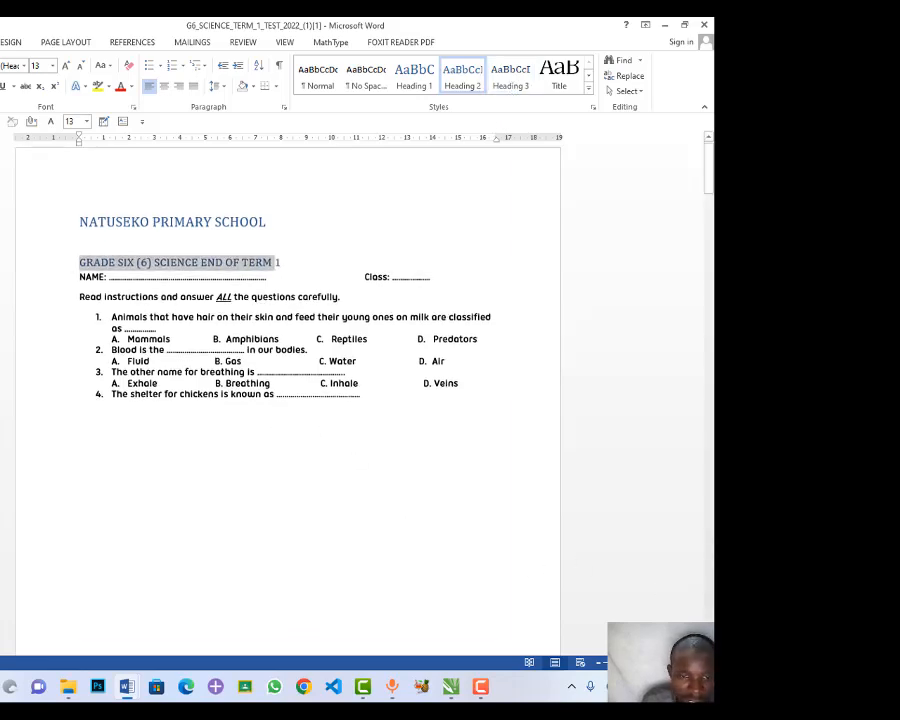
pyautogui.scroll(-8, 288, 400)
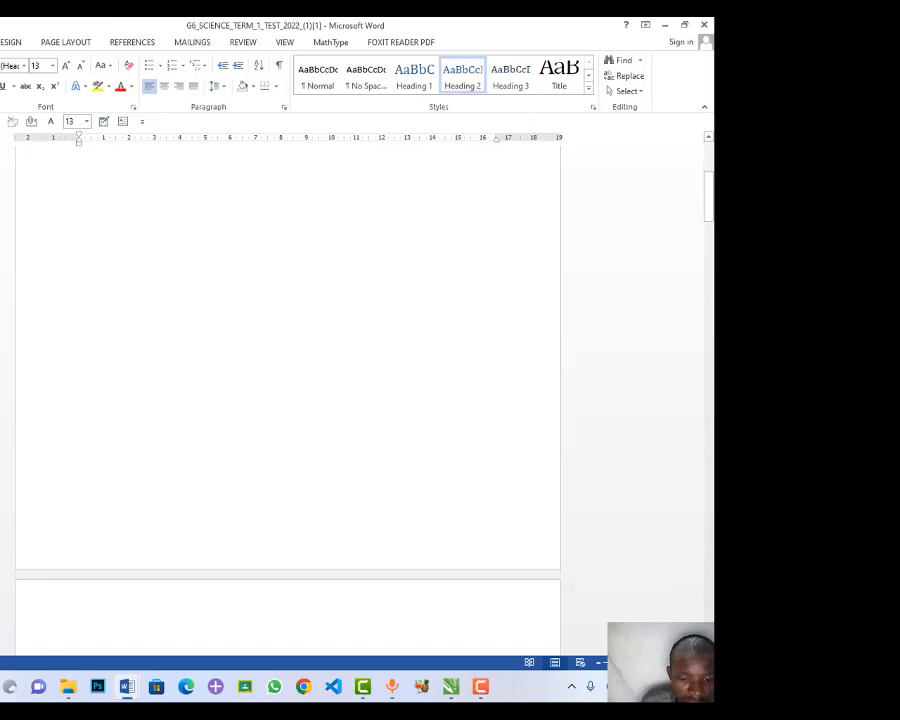
pyautogui.scroll(-1, 220, 436)
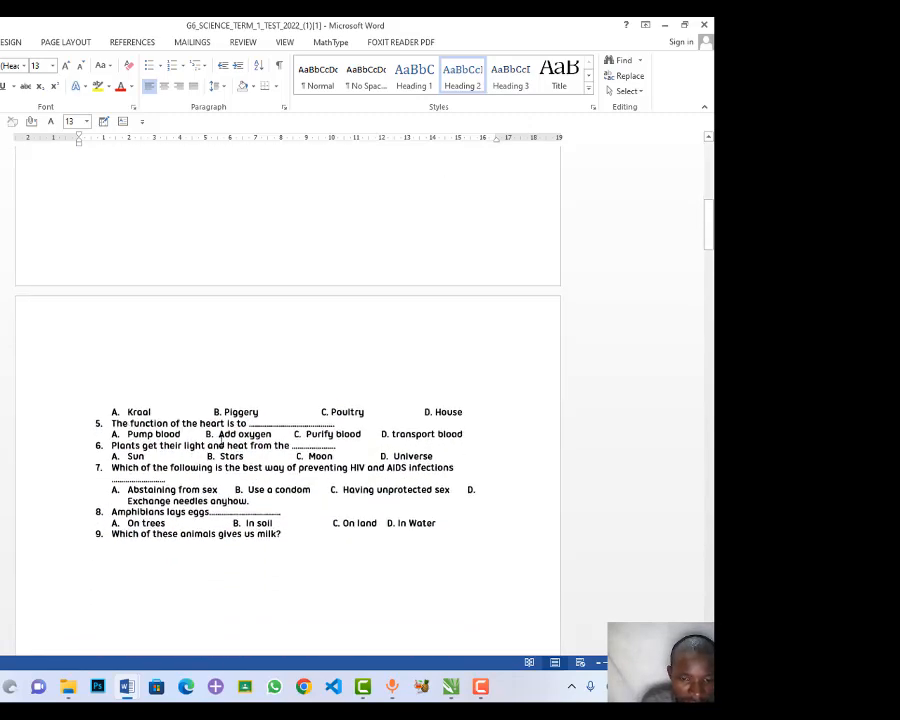
pyautogui.click(196, 402)
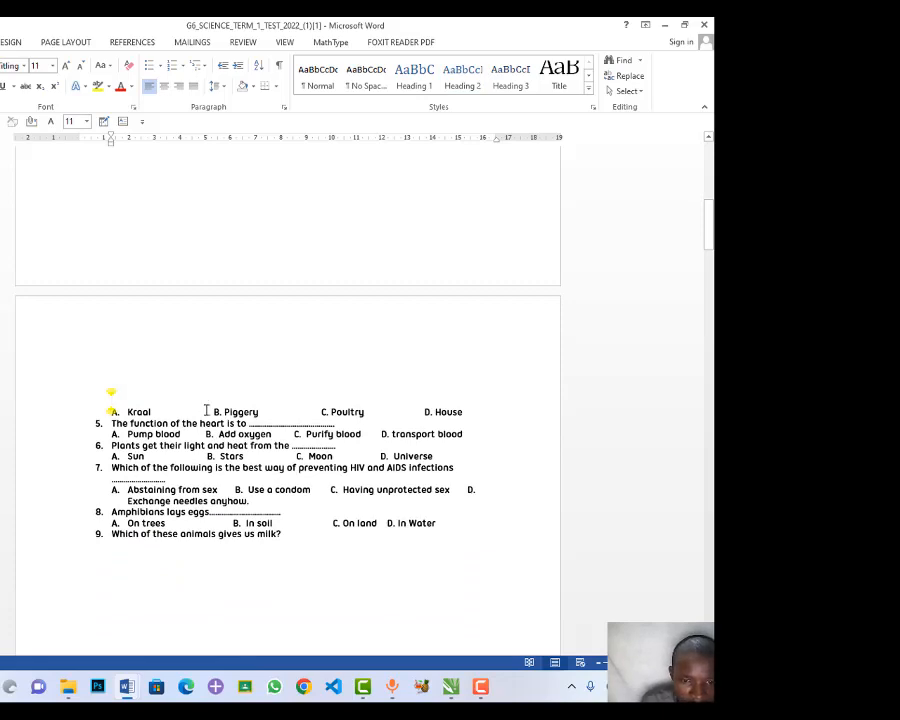
pyautogui.click(211, 412)
pyautogui.press('Return')
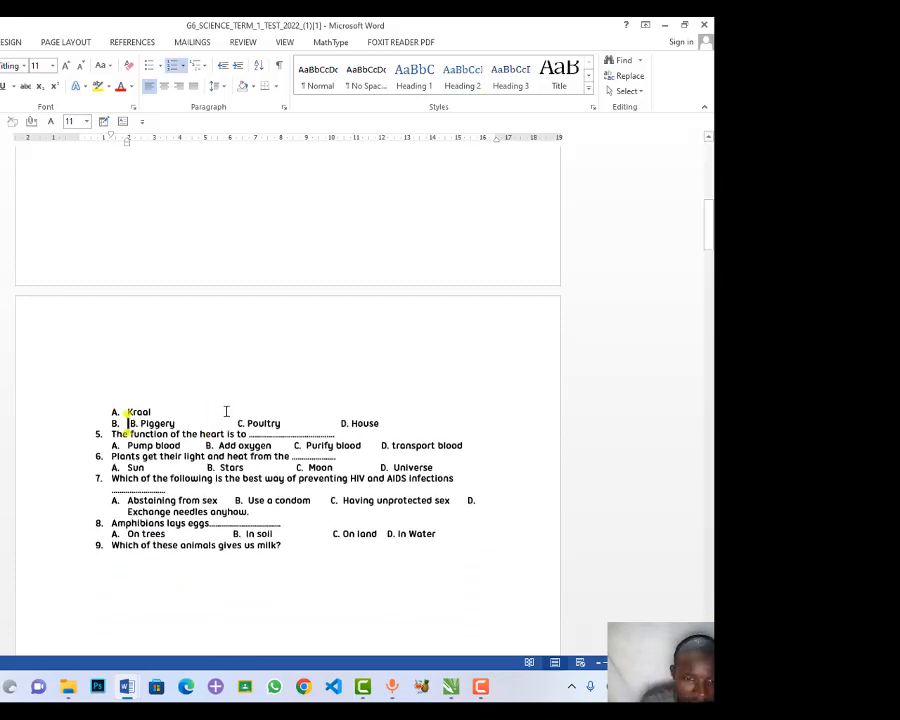
pyautogui.tripleClick(153, 407)
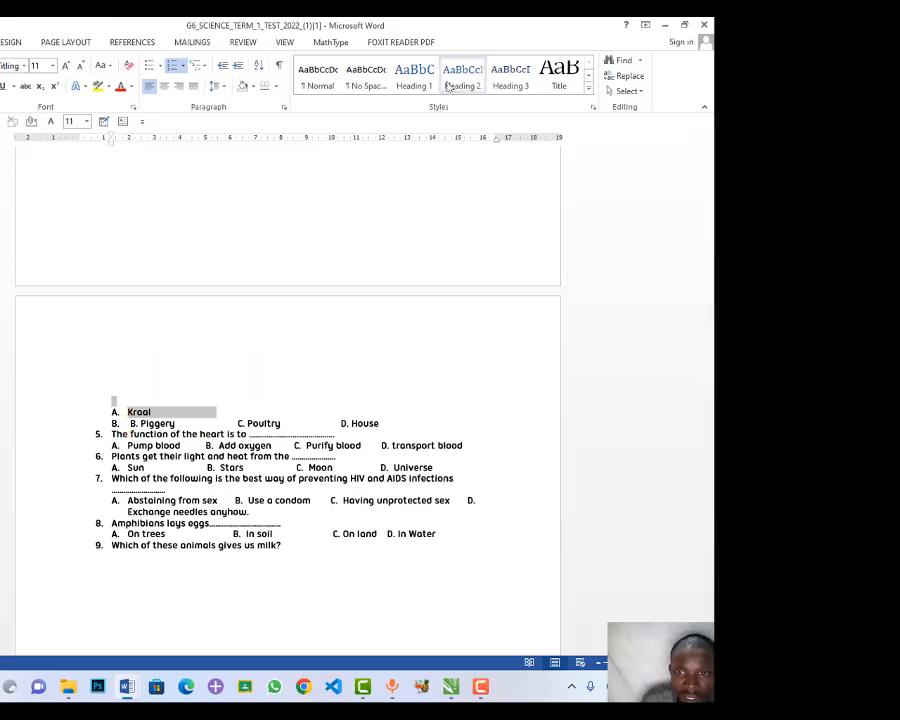
pyautogui.click(414, 72)
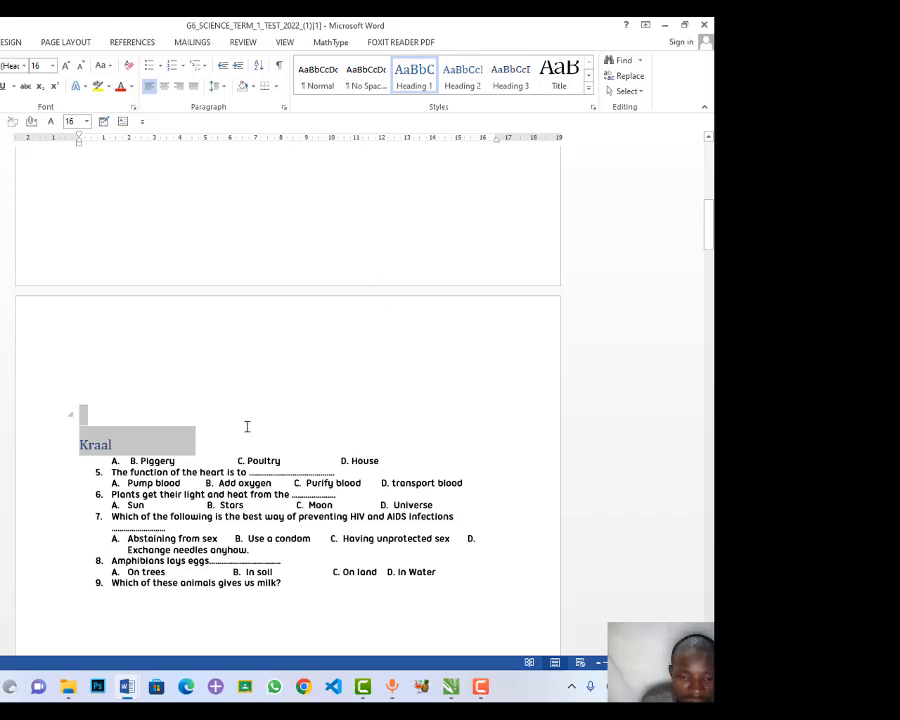
# Put "Cow" on its own line above question 10 and apply the Heading 1 style to it.
pyautogui.scroll(-4, 288, 400)
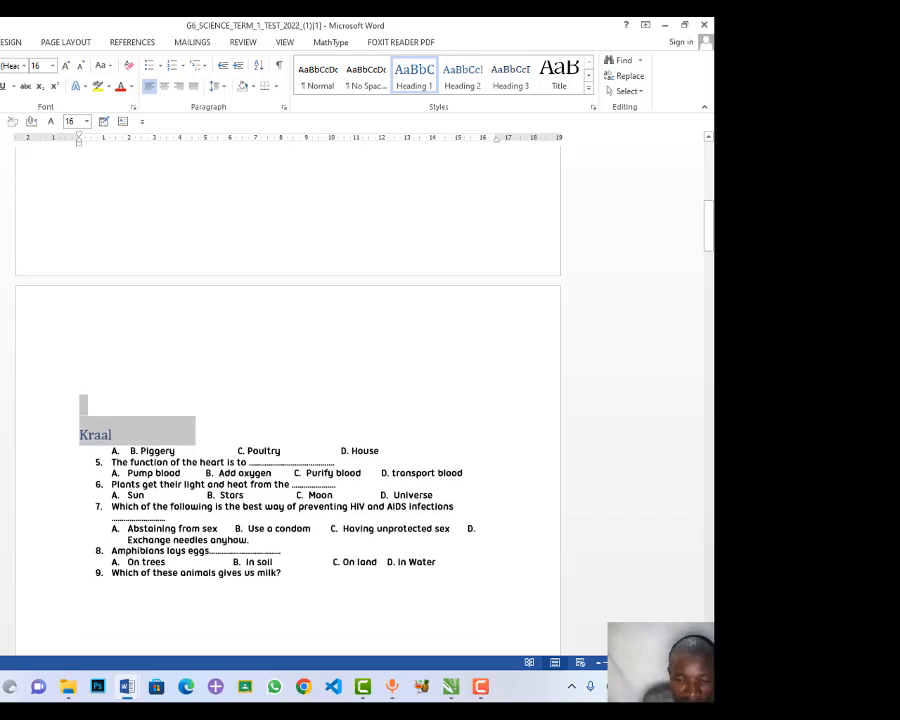
pyautogui.scroll(-7, 288, 400)
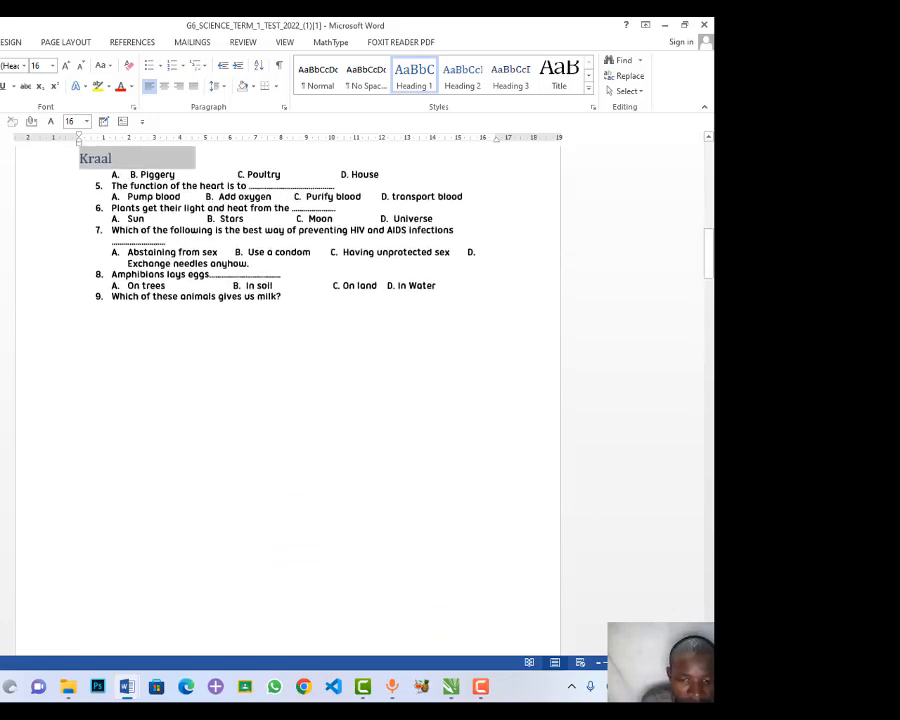
pyautogui.scroll(-4, 423, 485)
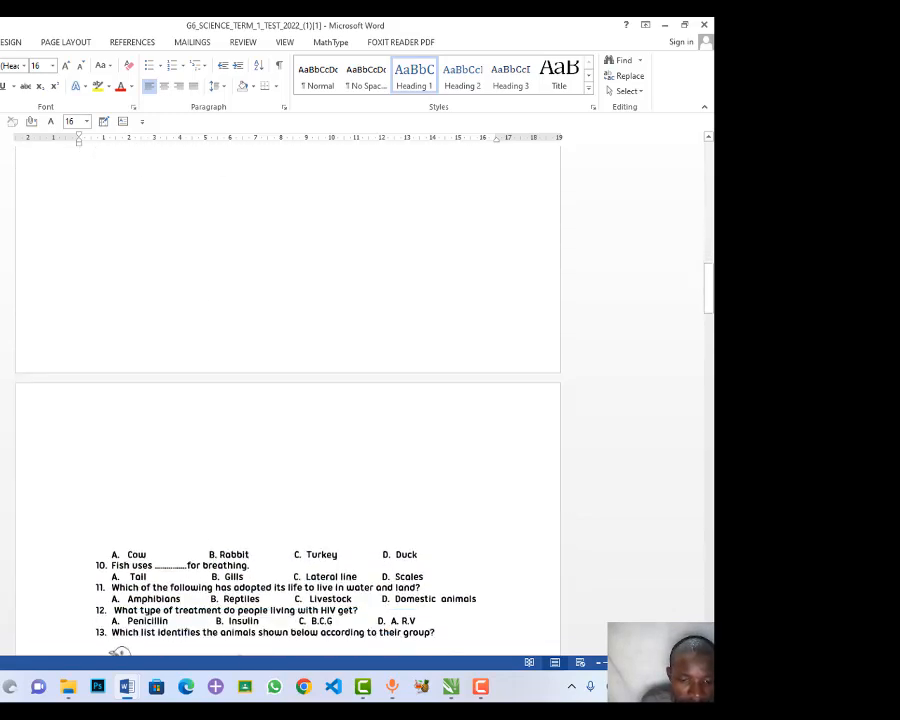
pyautogui.moveTo(419, 410); pyautogui.dragTo(64, 402)
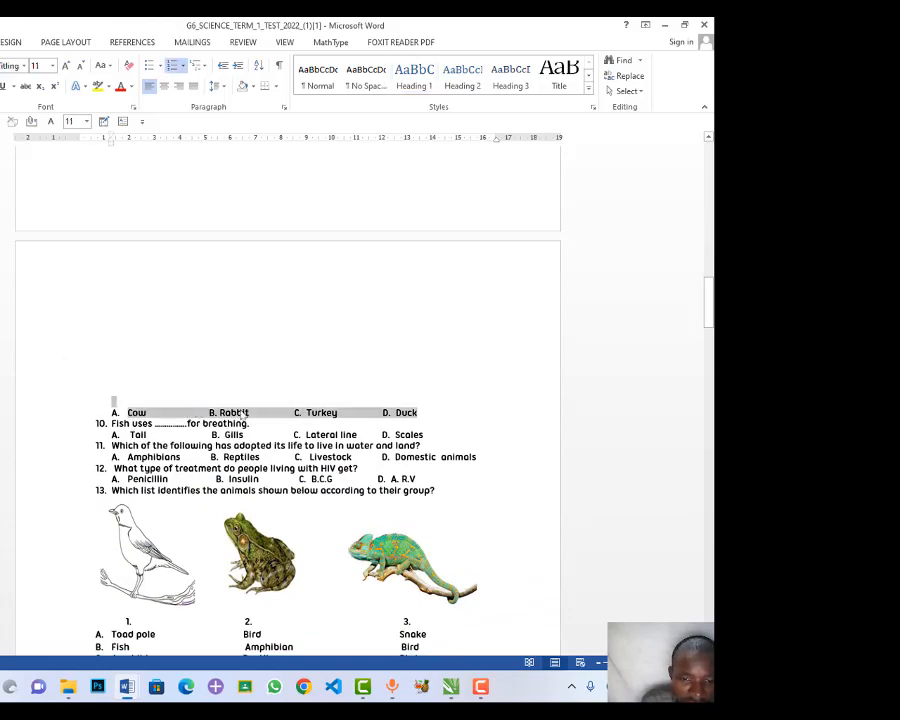
pyautogui.click(206, 411)
pyautogui.press('Return')
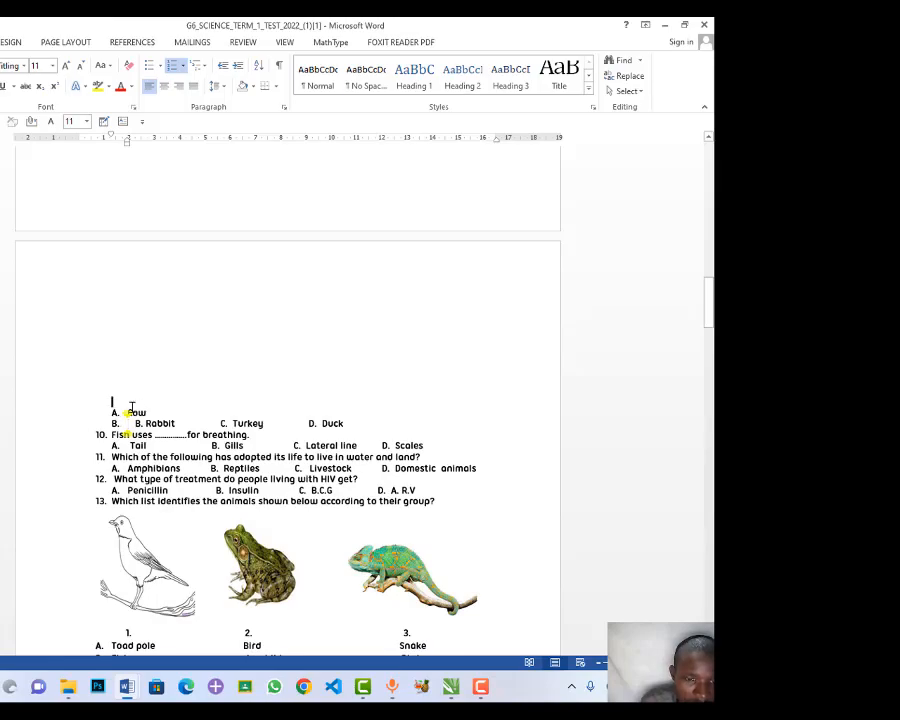
pyautogui.moveTo(149, 412); pyautogui.dragTo(115, 413)
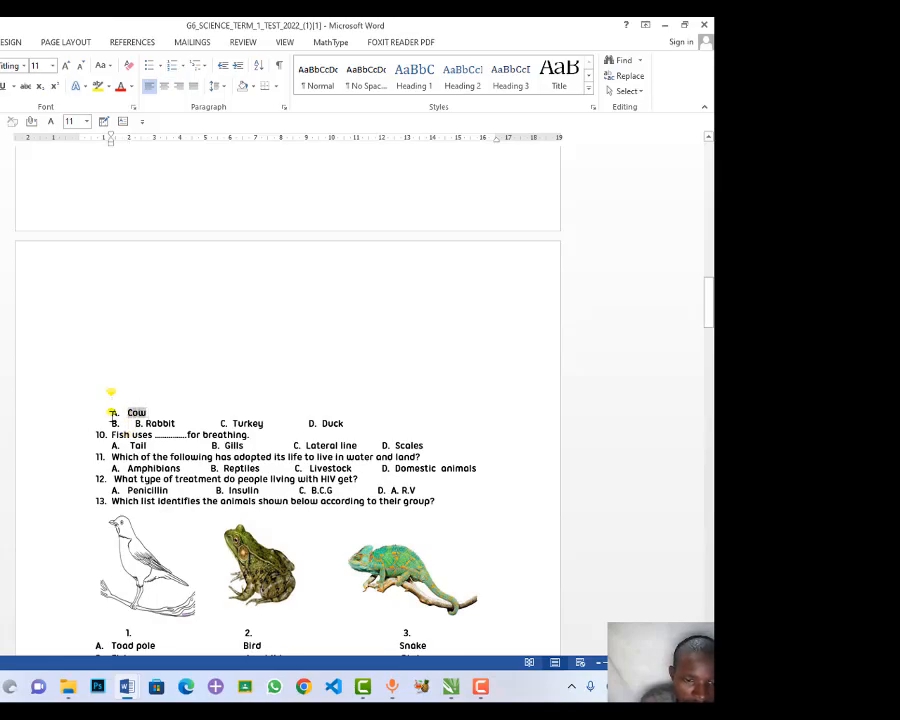
pyautogui.click(120, 412)
pyautogui.hotkey('ctrl', 'alt', '1')
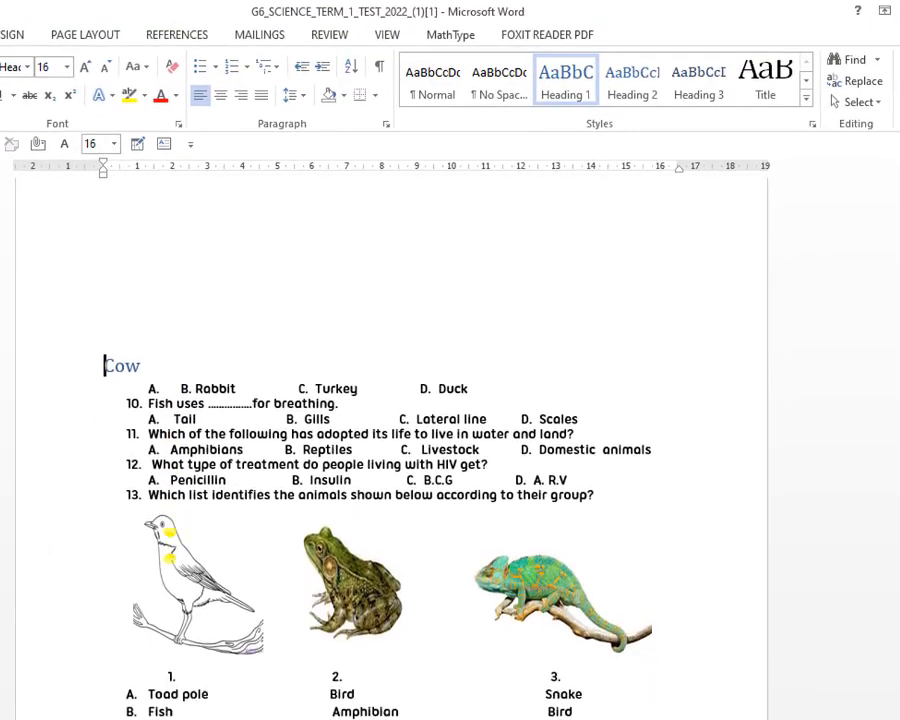
# Separate "Calcium" from the other answer options above question 16 and format it as Heading 1.
pyautogui.scroll(-8, 170, 545)
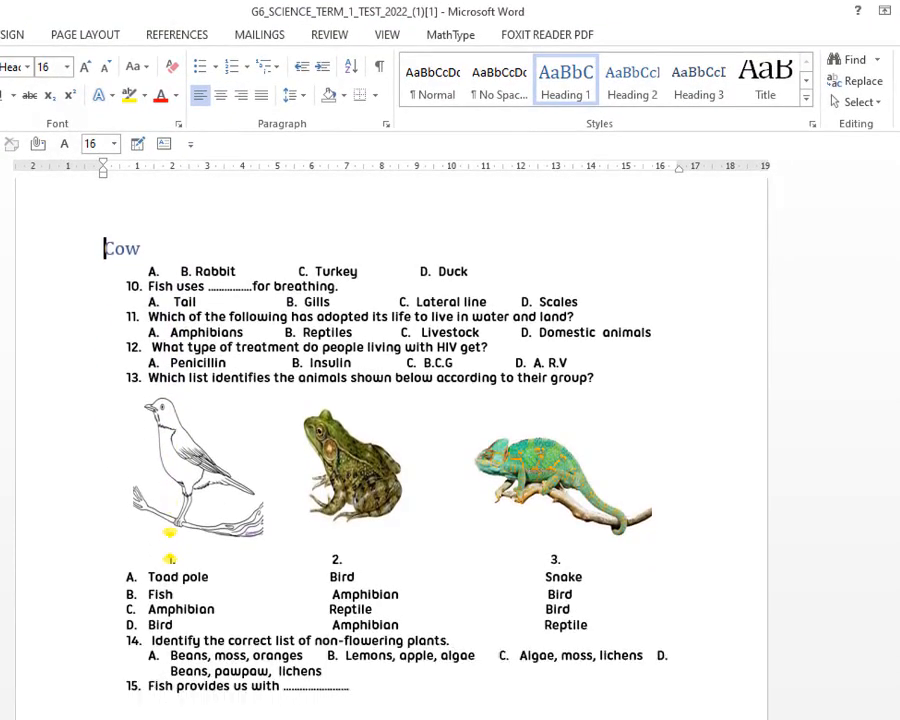
pyautogui.scroll(-9, 170, 545)
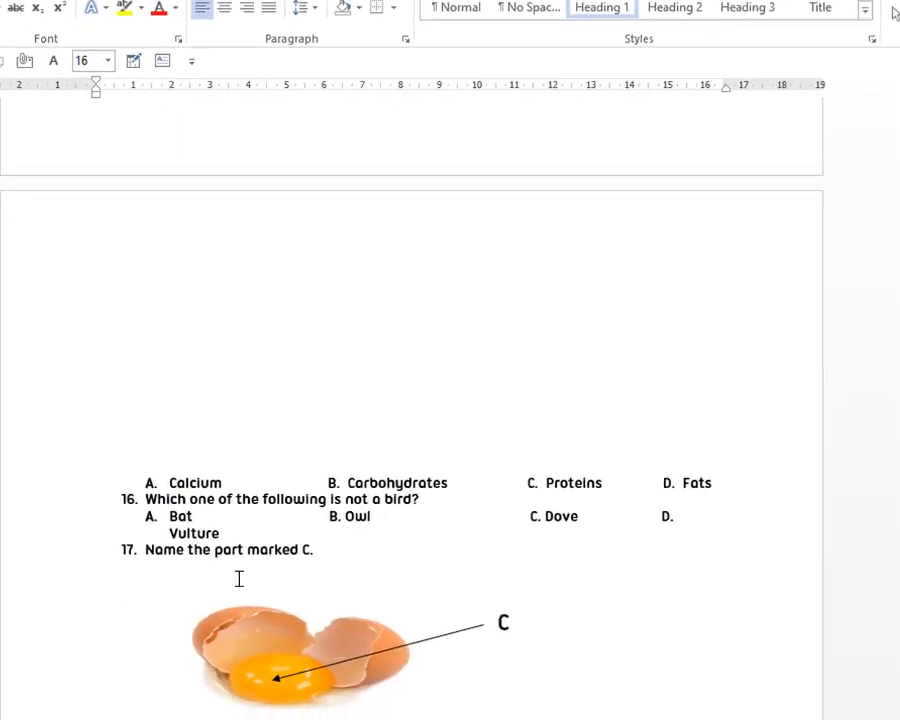
pyautogui.click(291, 467)
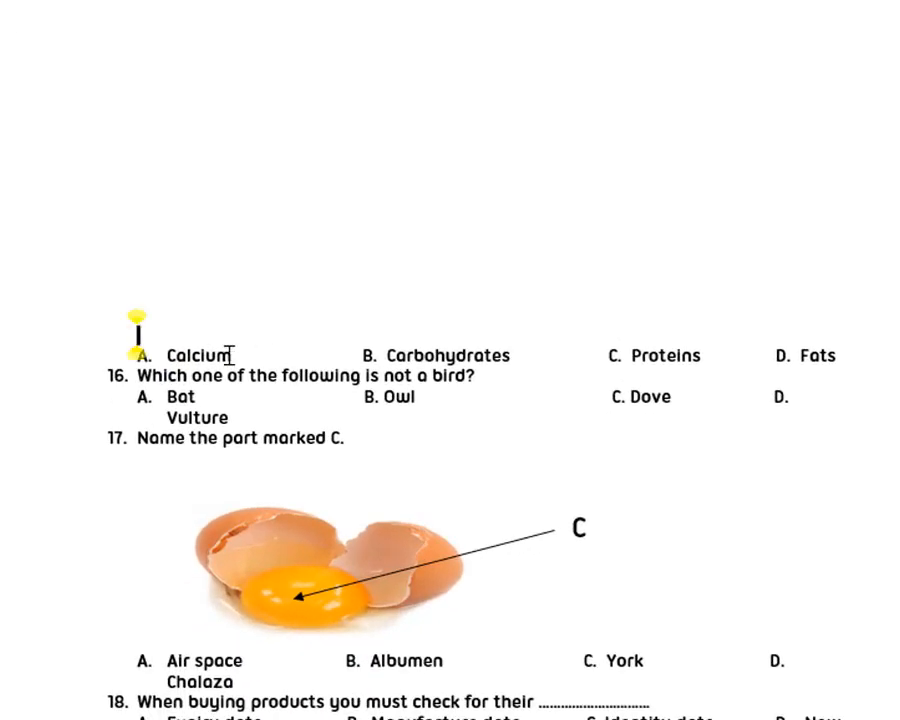
pyautogui.click(230, 355)
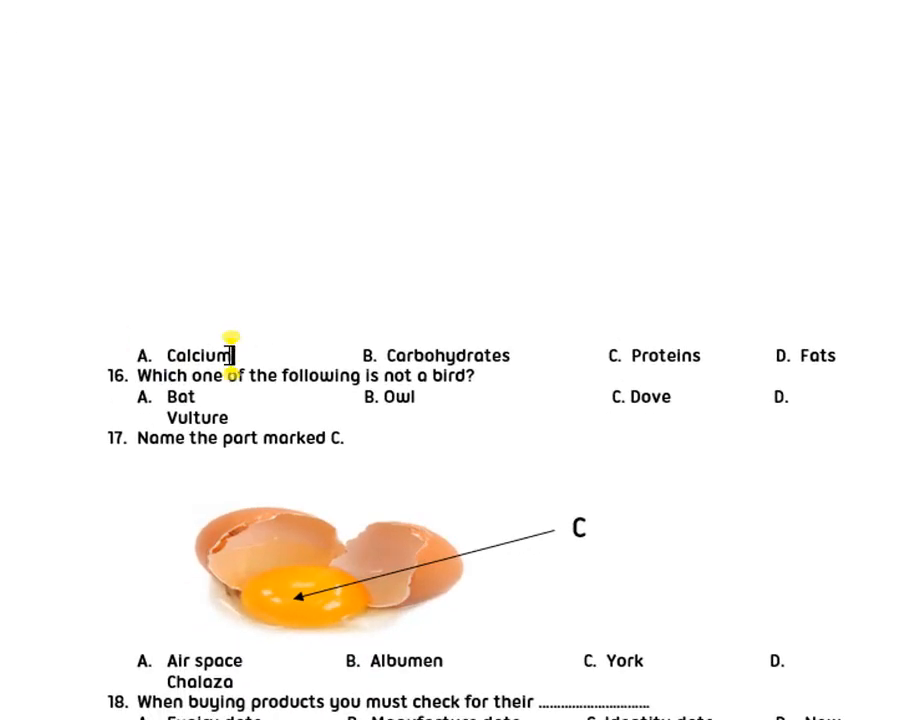
pyautogui.press('Return')
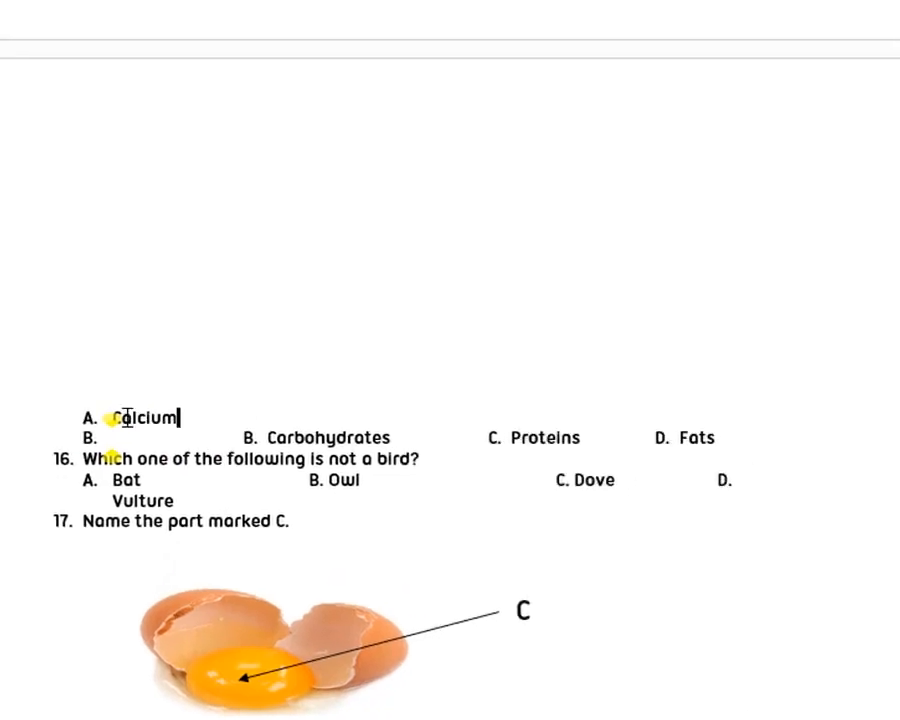
pyautogui.doubleClick(128, 418)
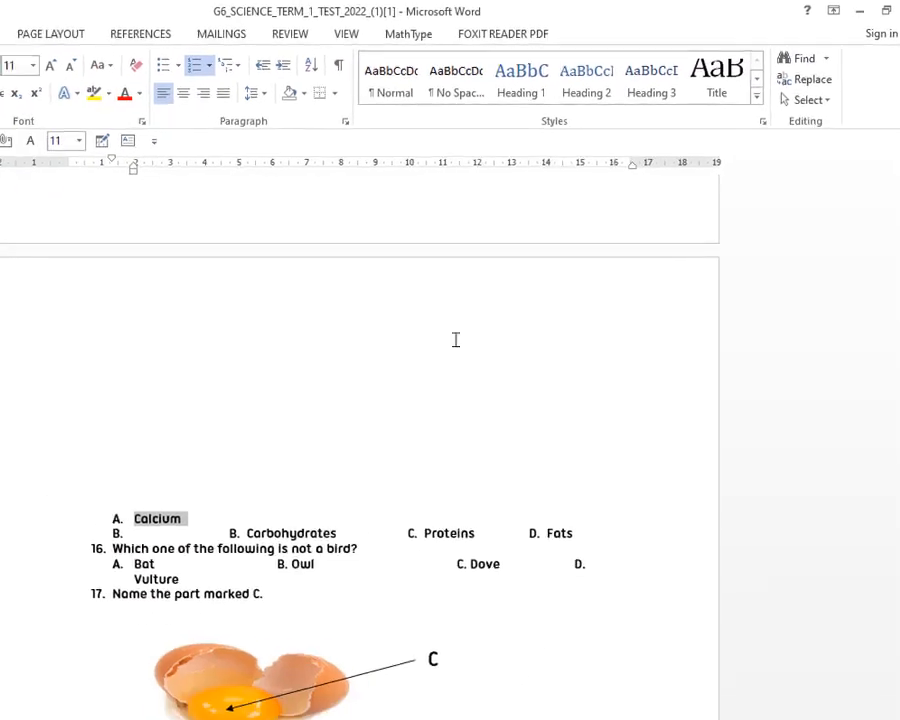
pyautogui.click(519, 72)
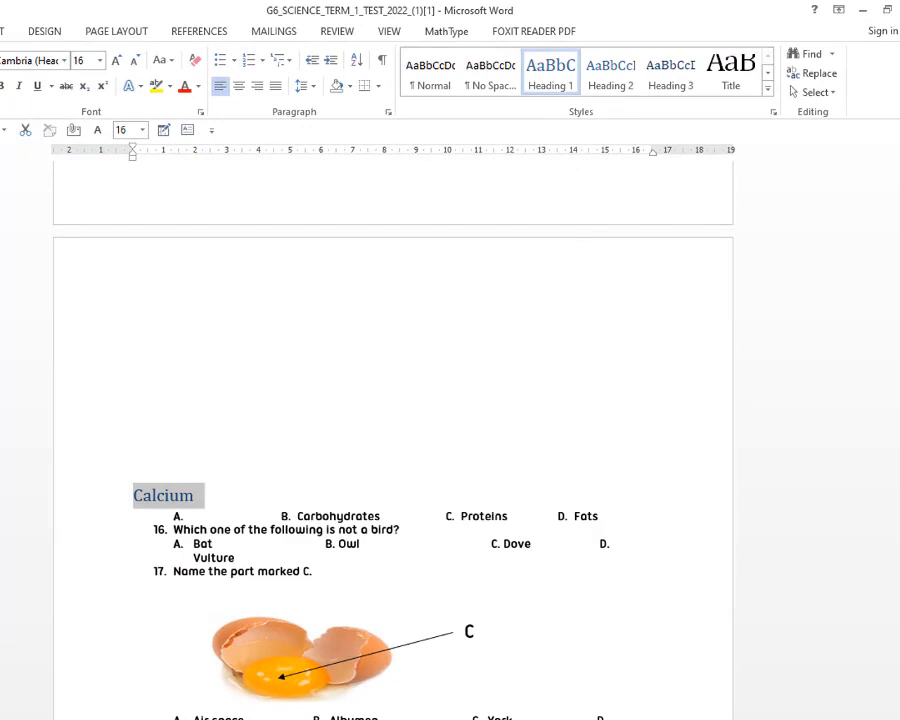
# Split "Web" onto its own line above question 23 and apply the Heading 1 style to it.
pyautogui.scroll(-5, 393, 430)
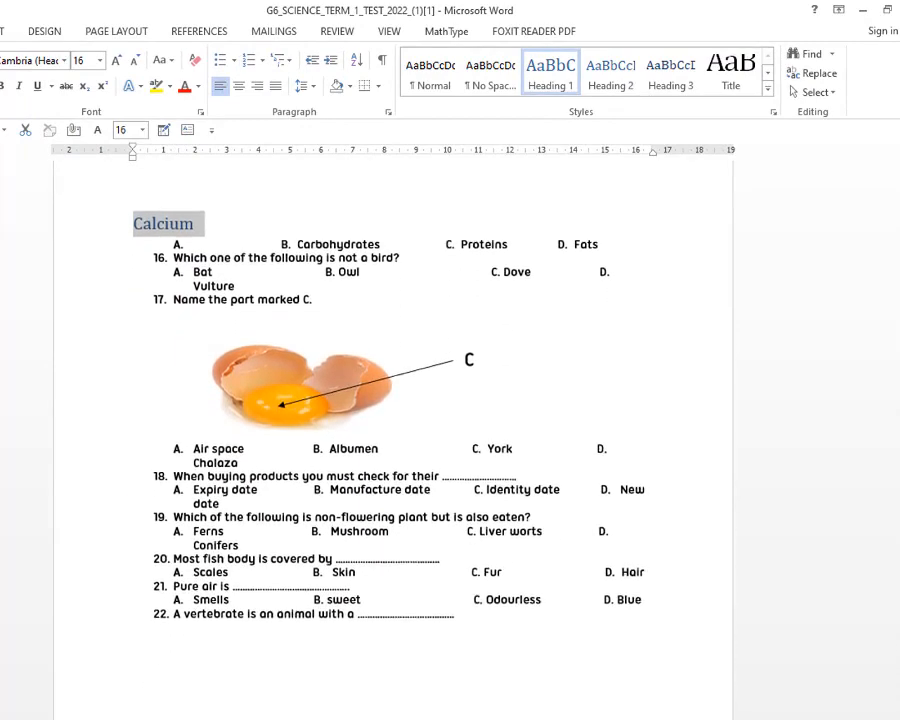
pyautogui.scroll(-8, 393, 430)
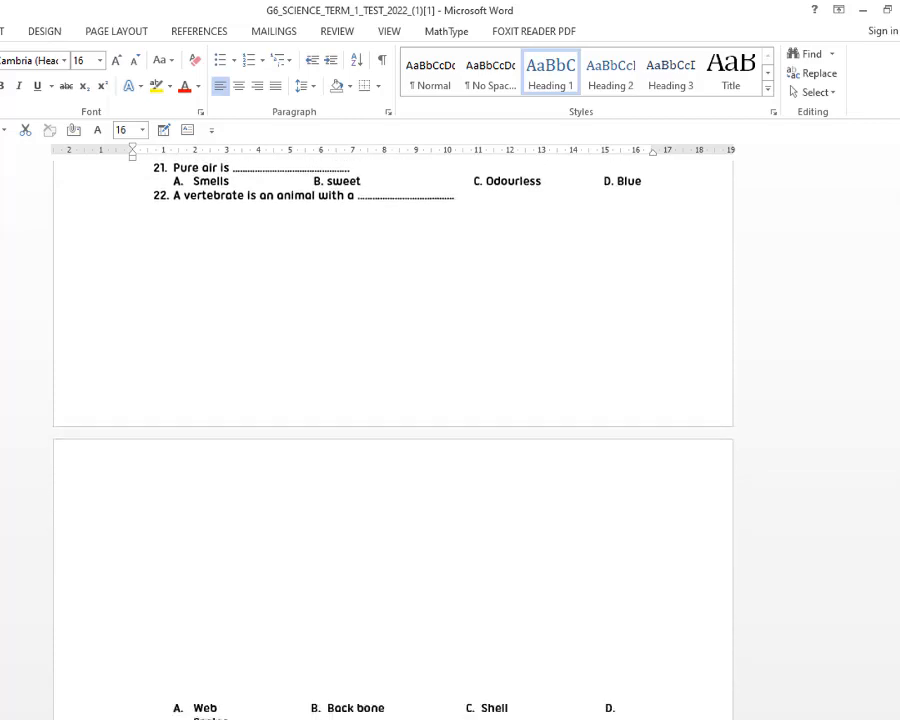
pyautogui.scroll(-3, 211, 537)
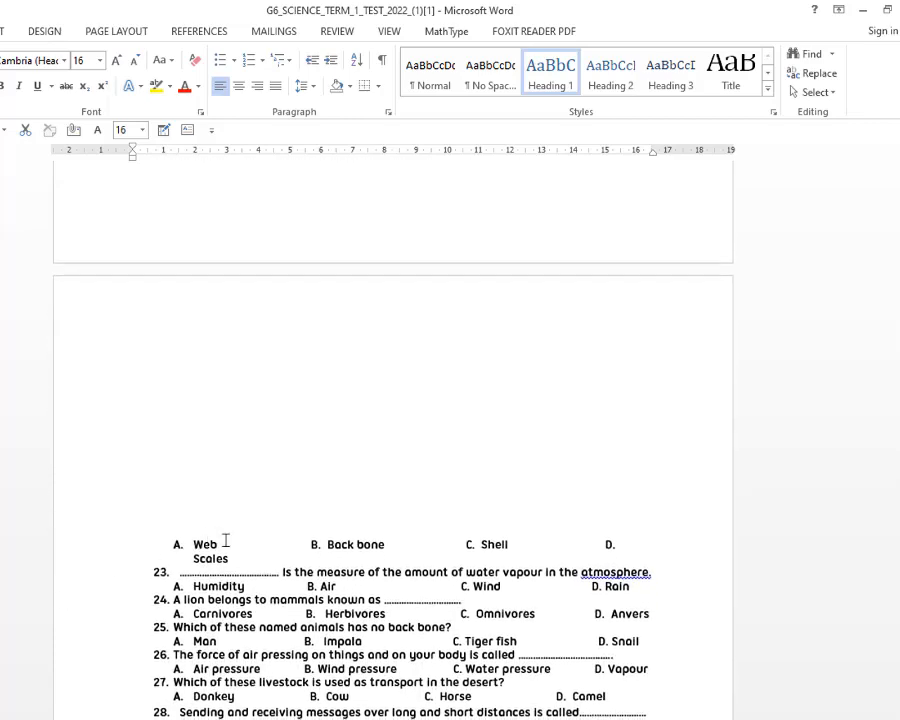
pyautogui.click(225, 543)
pyautogui.press('Return')
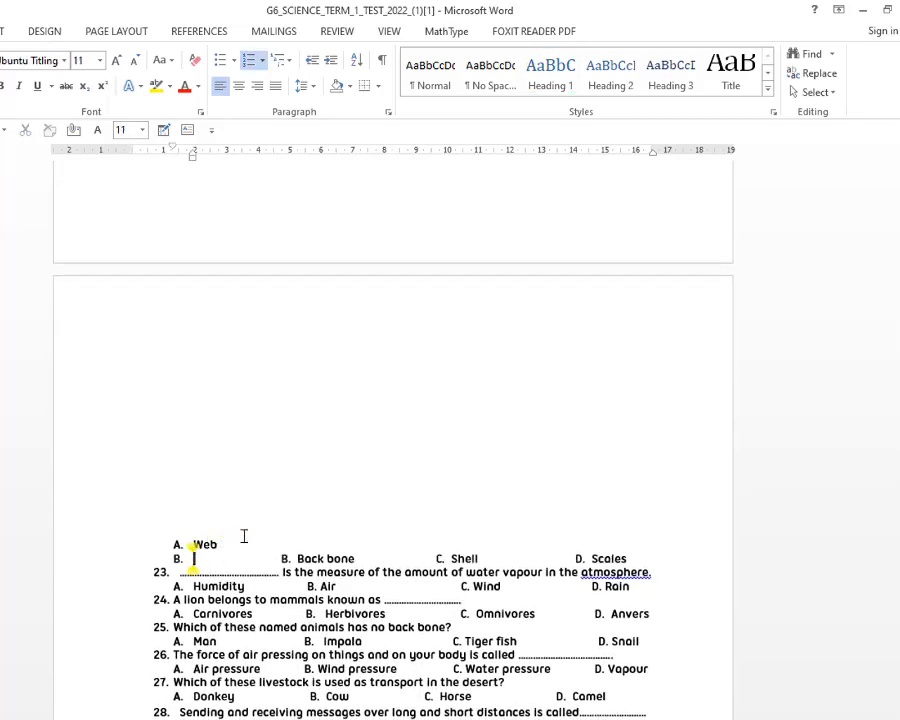
pyautogui.moveTo(222, 545); pyautogui.dragTo(190, 545)
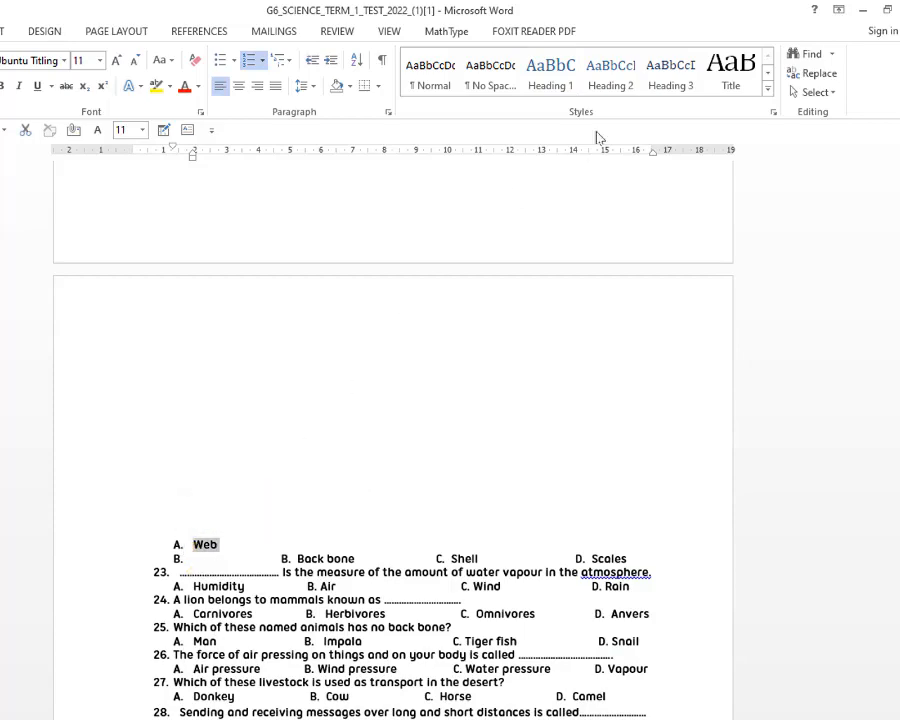
pyautogui.click(551, 75)
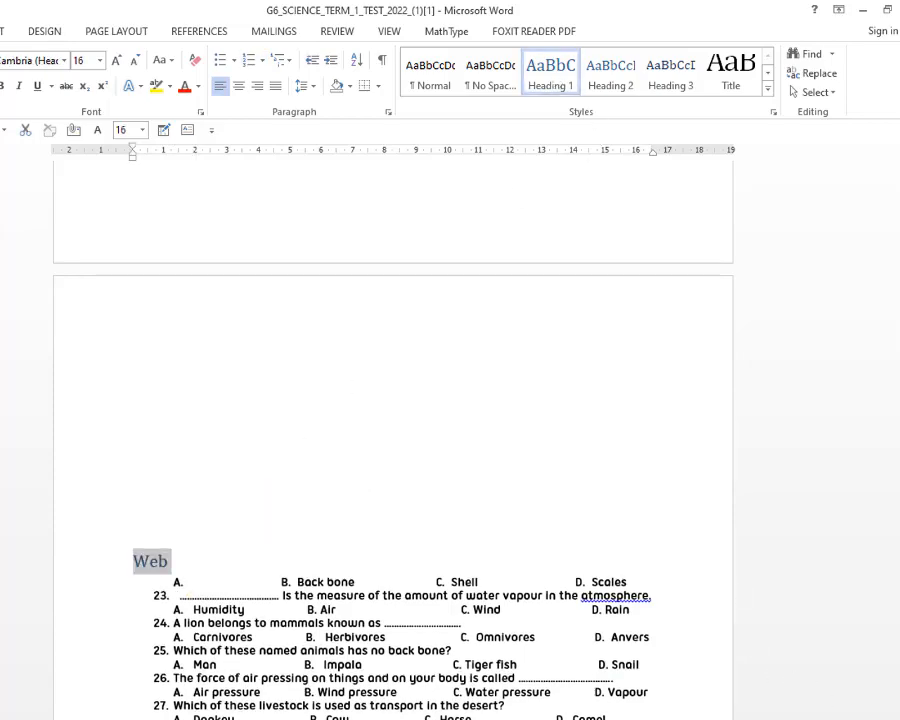
# Format the line "Name the part marked A." above question 32's answer options as Heading 1.
pyautogui.scroll(-15, 393, 440)
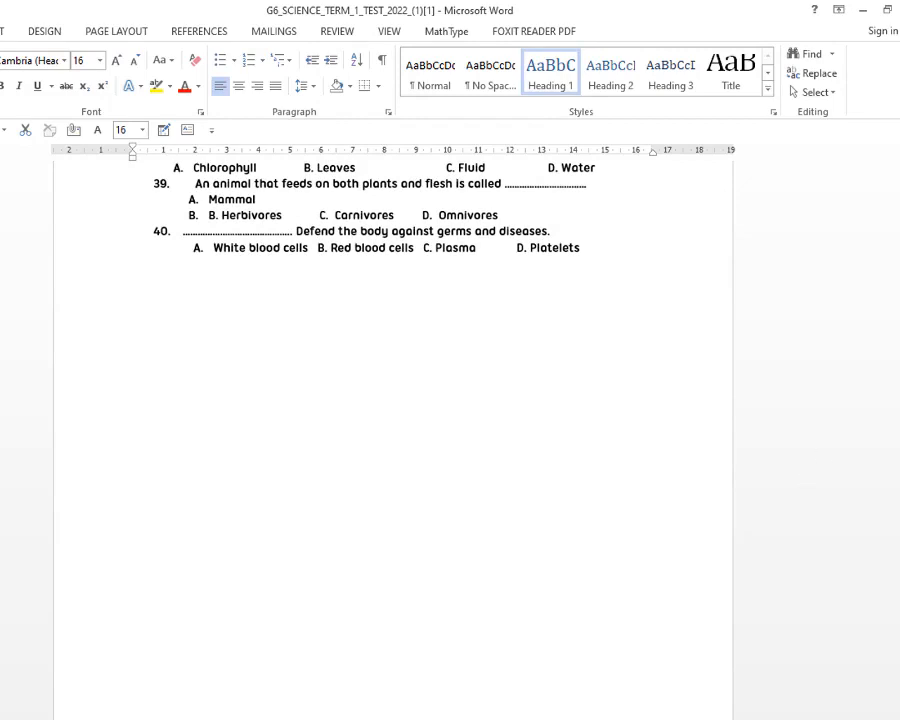
pyautogui.scroll(4, 393, 400)
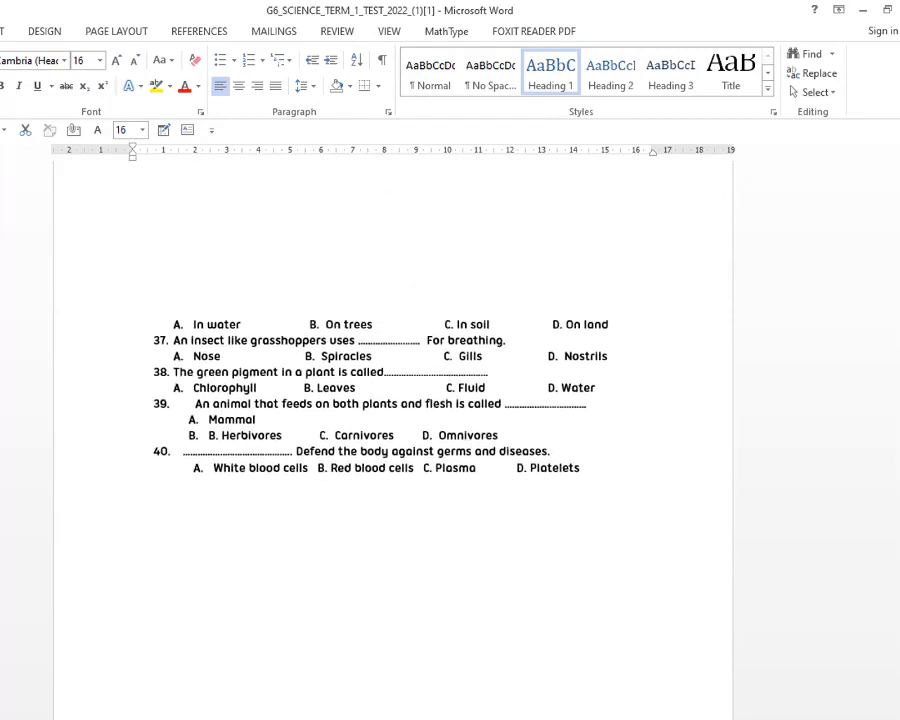
pyautogui.scroll(6, 393, 400)
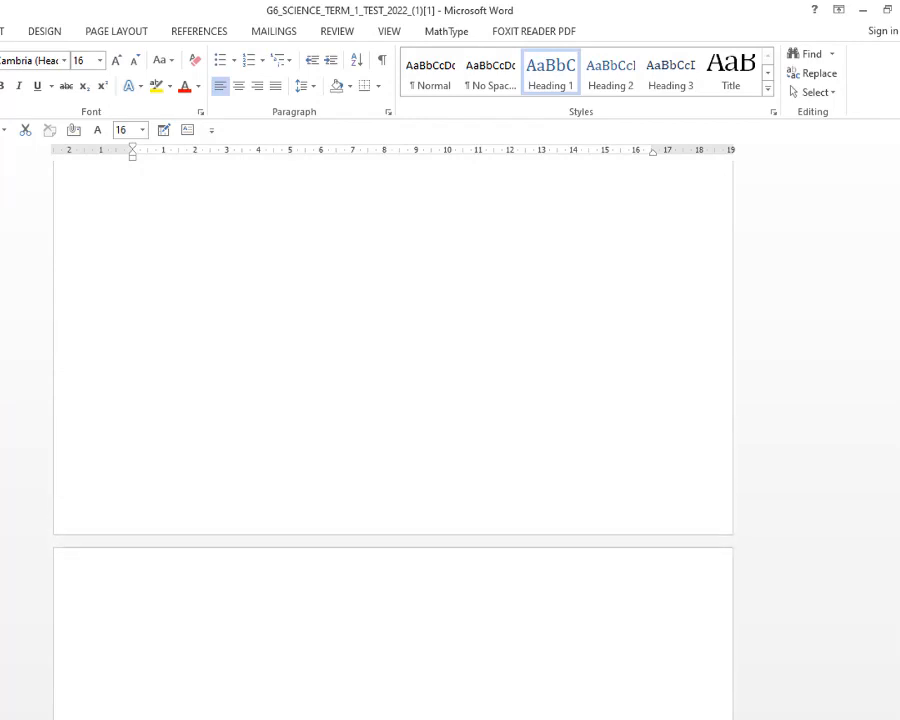
pyautogui.scroll(8, 393, 400)
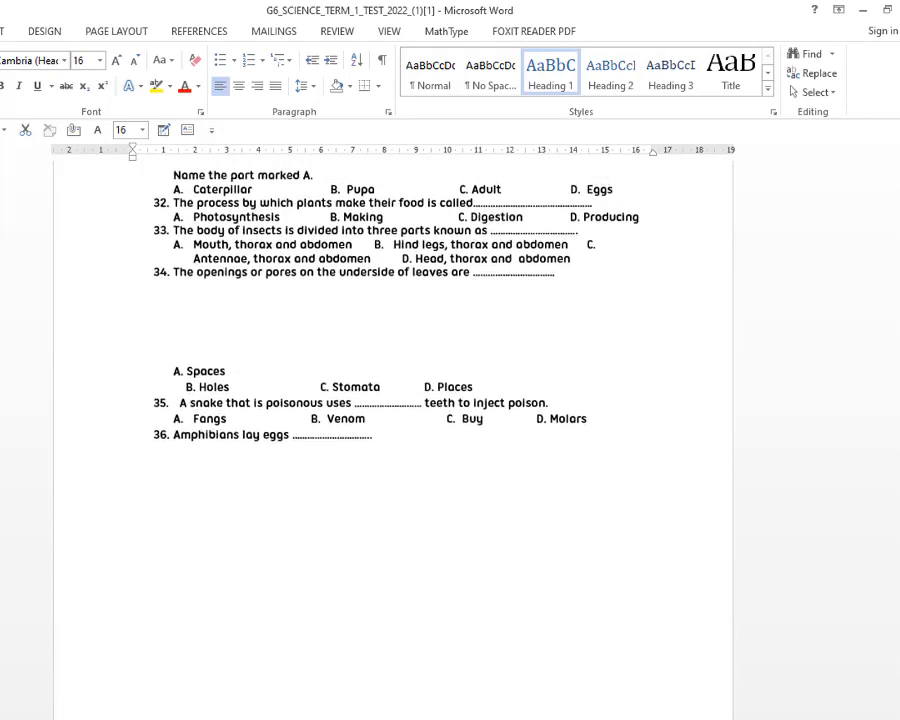
pyautogui.scroll(4, 393, 400)
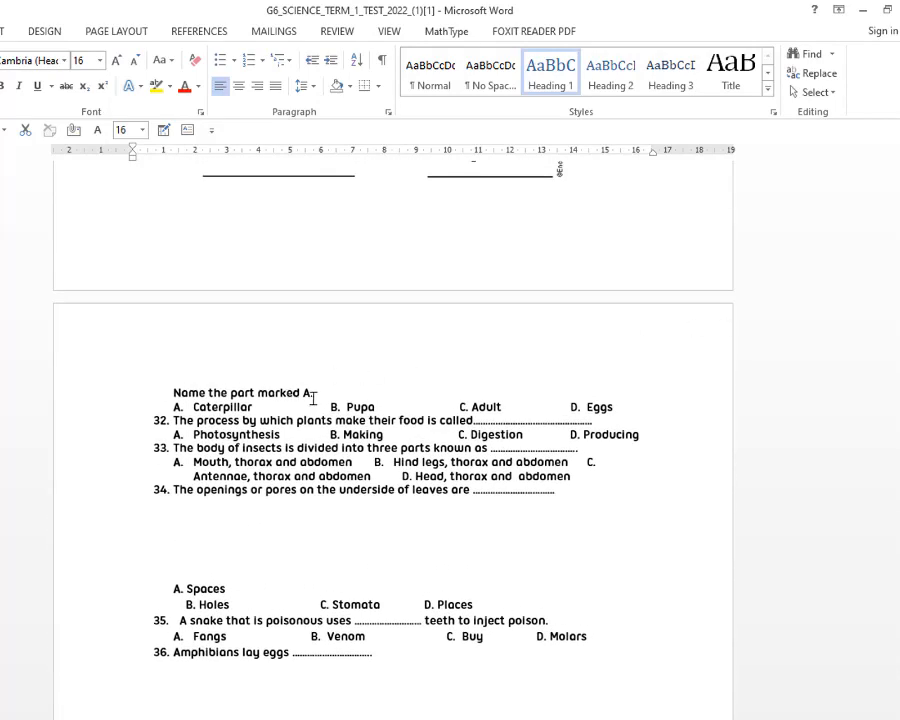
pyautogui.moveTo(315, 396); pyautogui.dragTo(166, 396)
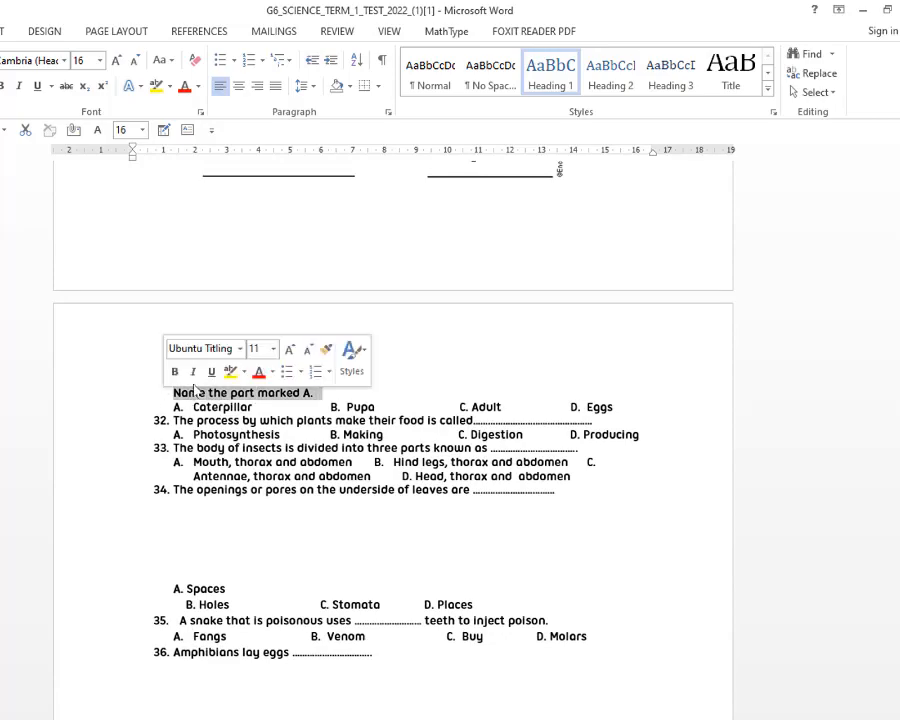
pyautogui.click(553, 74)
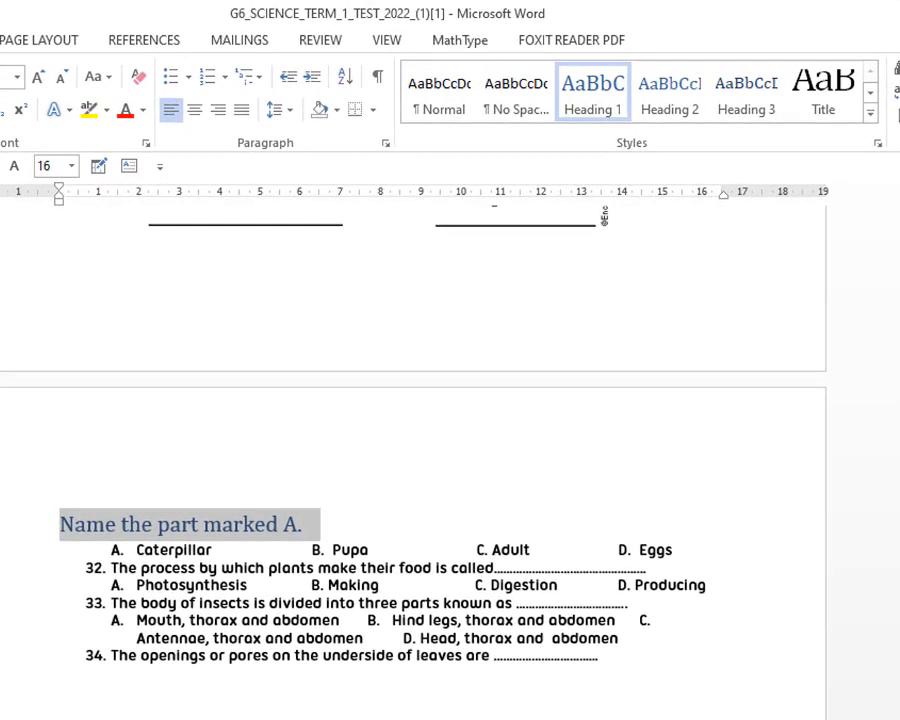
# Add an empty line above the school title at the start of the first page.
pyautogui.scroll(8, 400, 450)
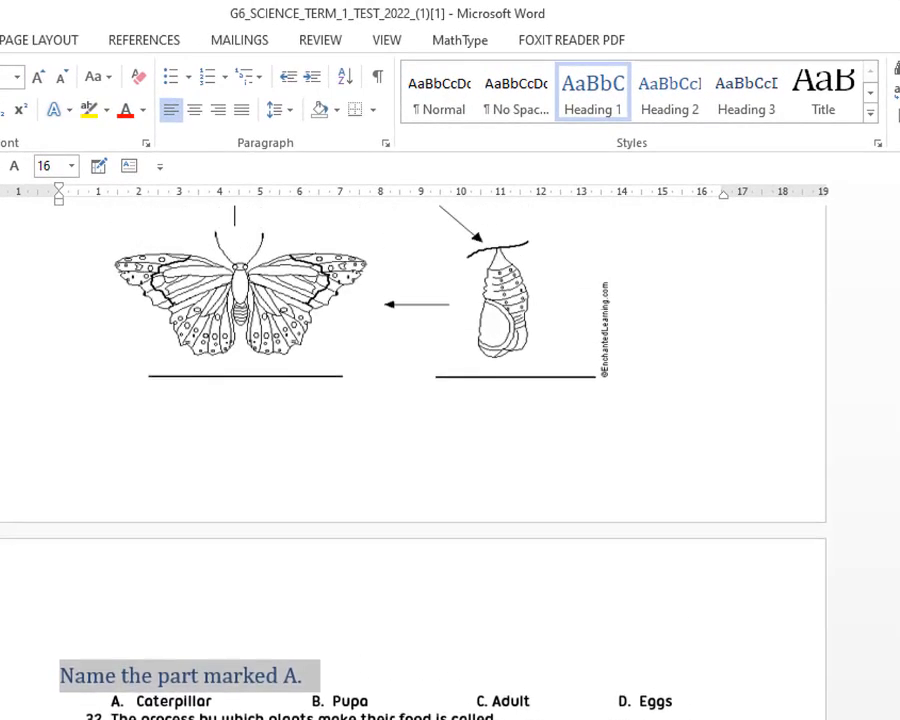
pyautogui.scroll(6, 137, 441)
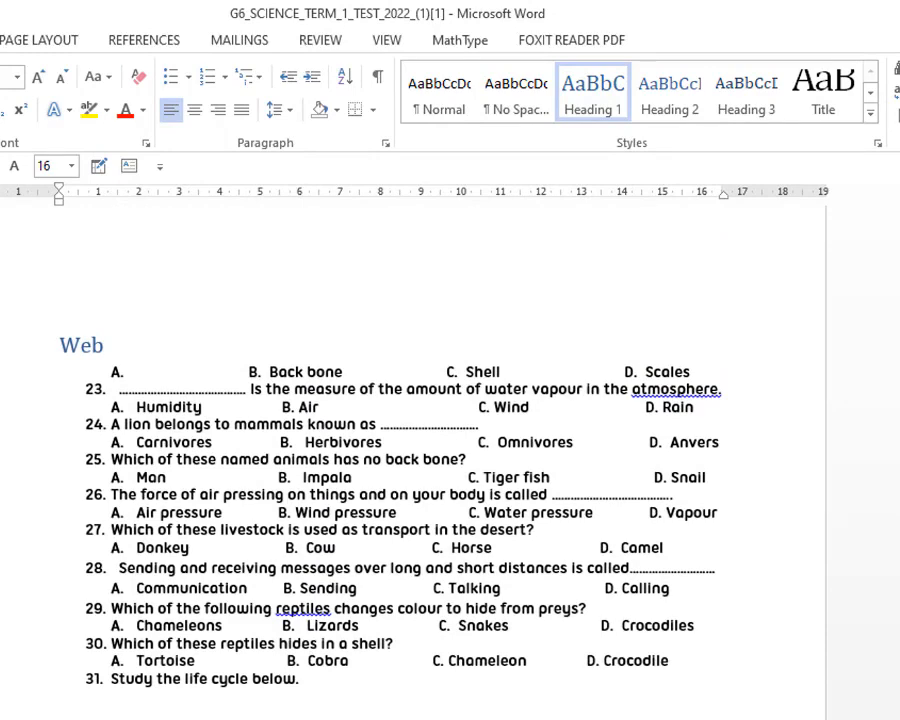
pyautogui.scroll(10, 400, 450)
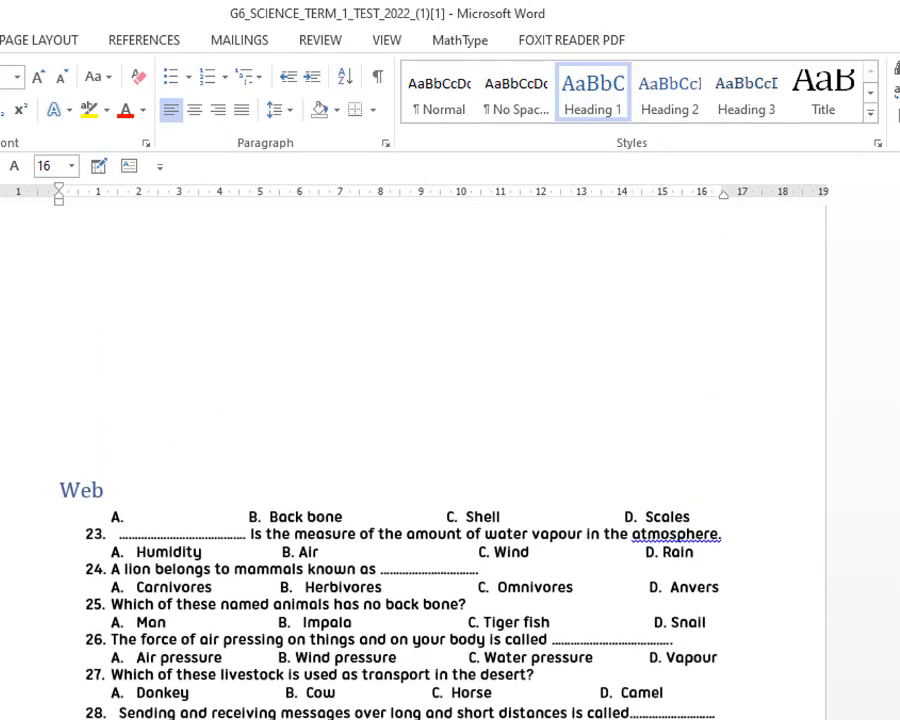
pyautogui.scroll(10, 400, 450)
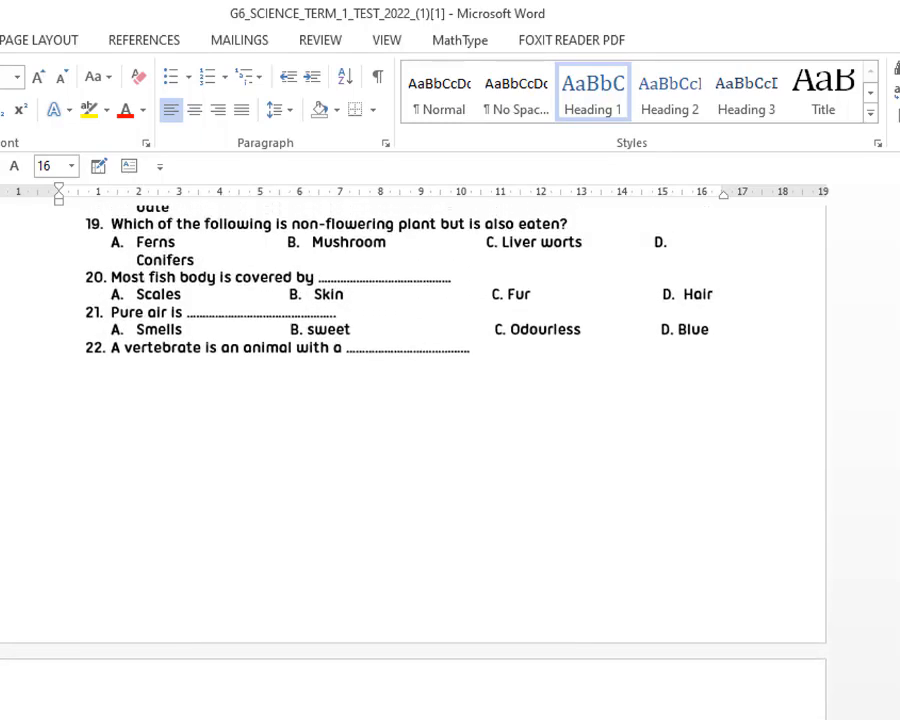
pyautogui.scroll(8, 400, 450)
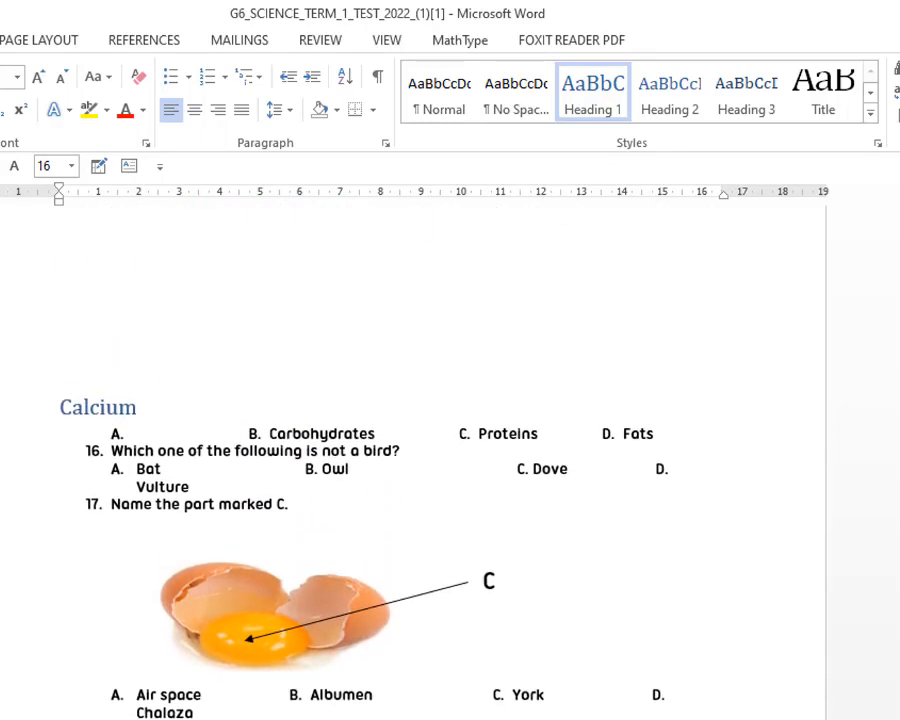
pyautogui.scroll(15, 400, 450)
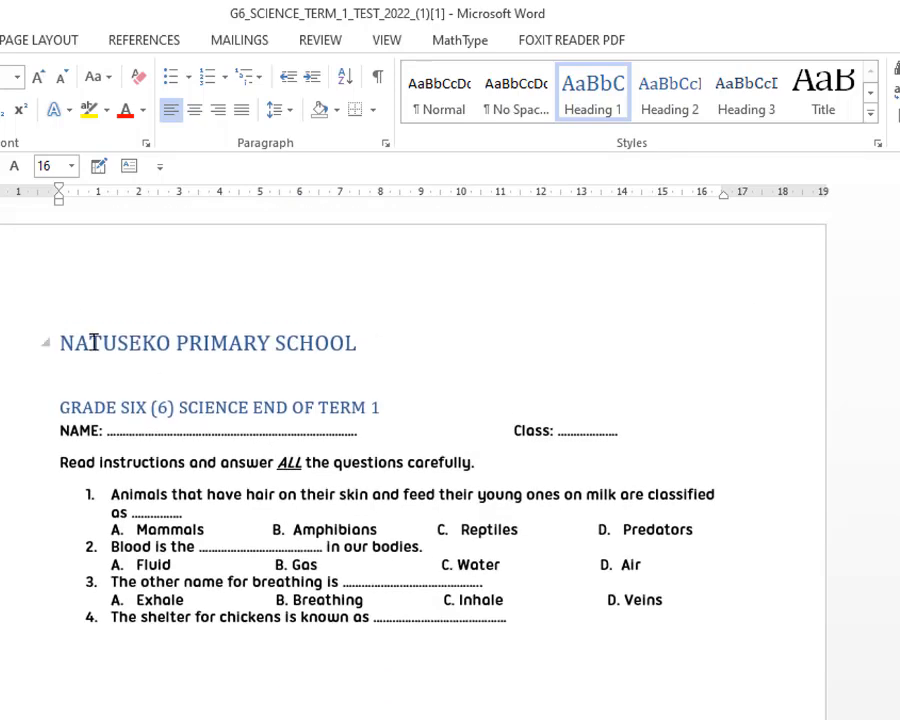
pyautogui.click(85, 335)
pyautogui.click(61, 335)
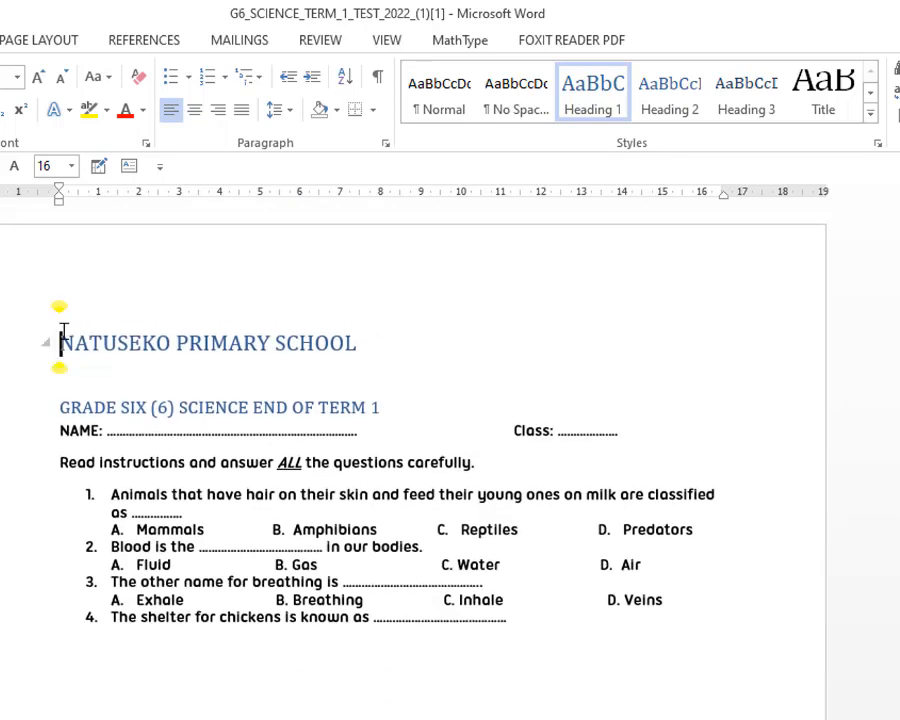
pyautogui.press('Return')
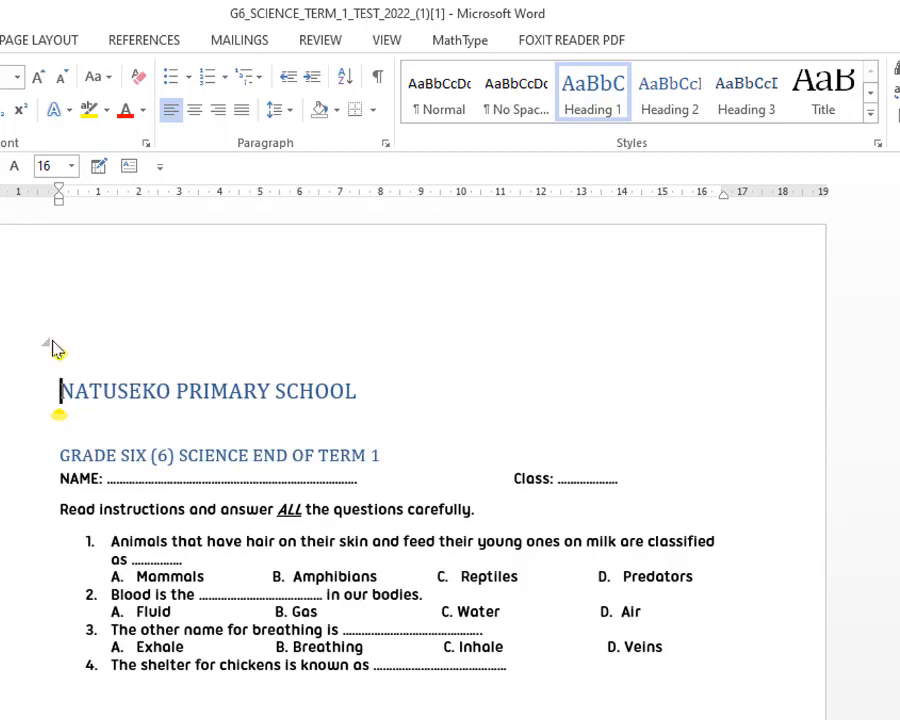
# Insert an Automatic Table 2 table of contents on the empty line above the school title.
pyautogui.click(64, 348)
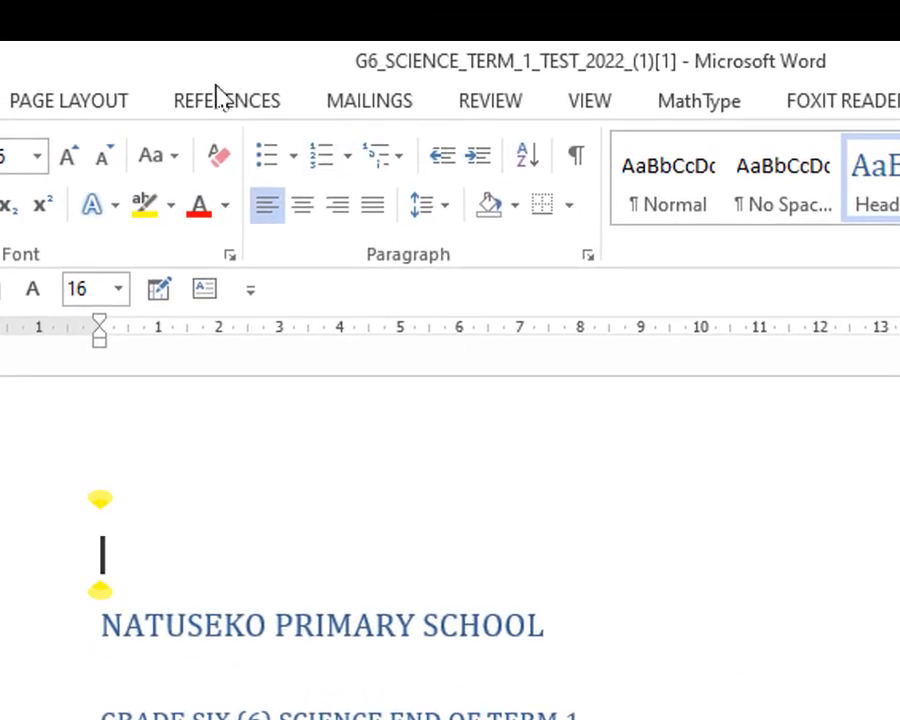
pyautogui.click(232, 103)
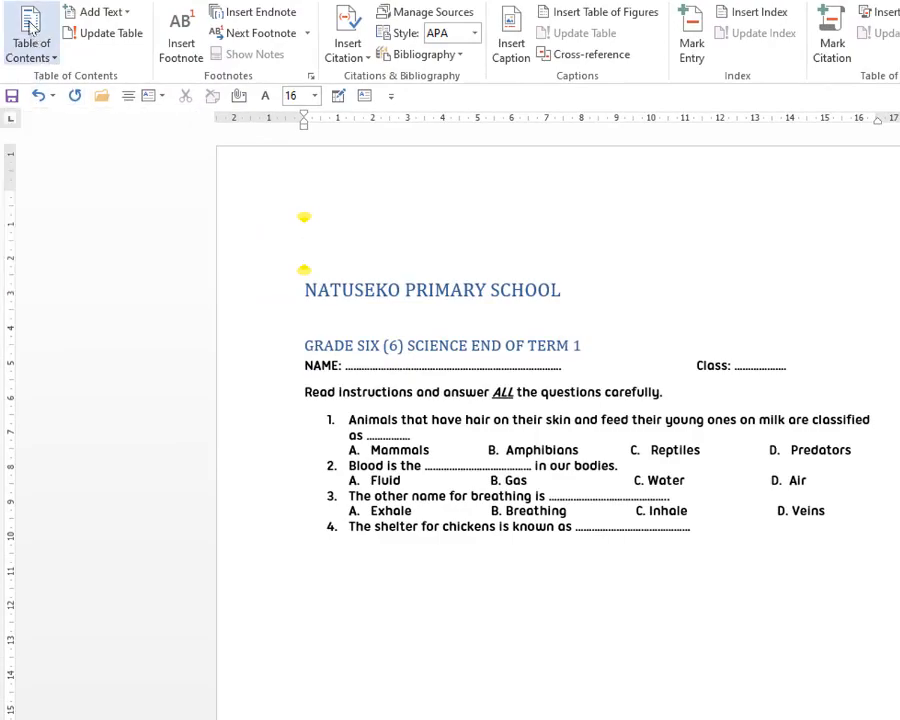
pyautogui.click(30, 25)
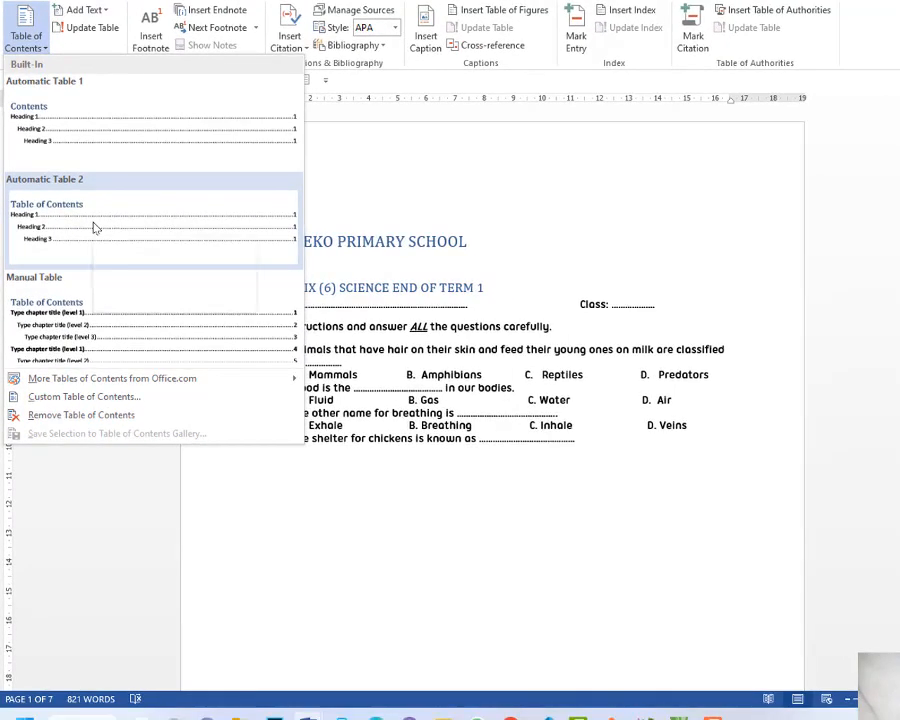
pyautogui.click(93, 226)
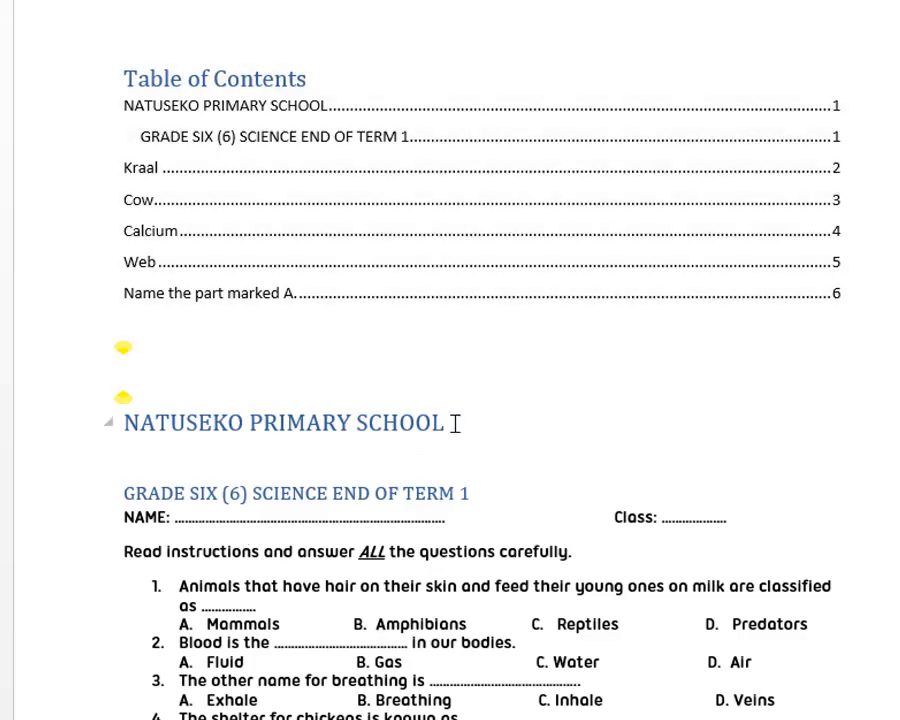
# Replace the word "PRIMARY" with "SECONDARY" in the school title heading below the table of contents.
pyautogui.moveTo(455, 424); pyautogui.dragTo(128, 445)
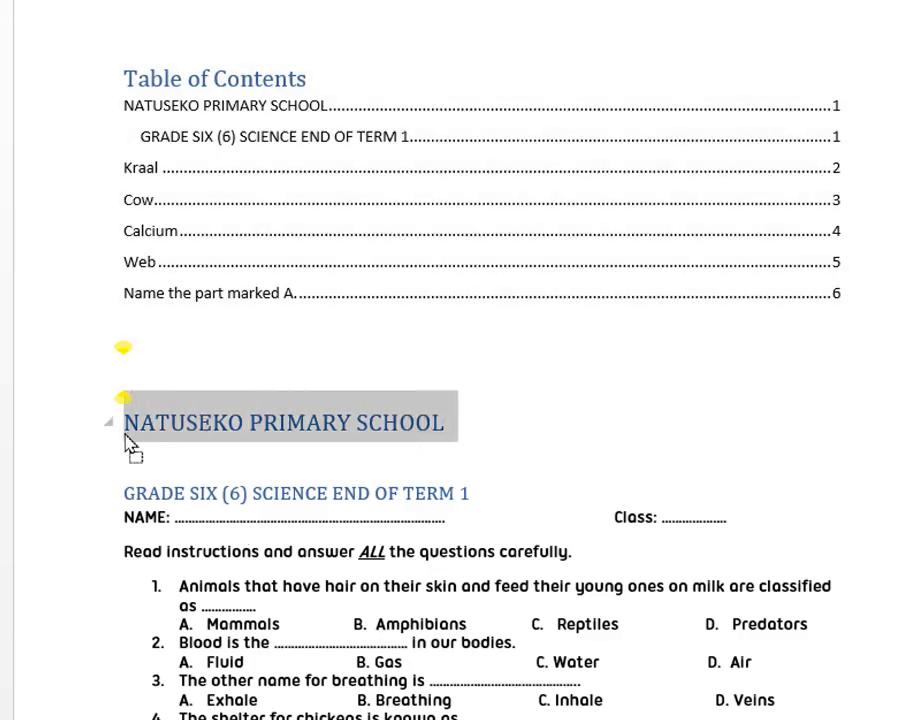
pyautogui.click(128, 445)
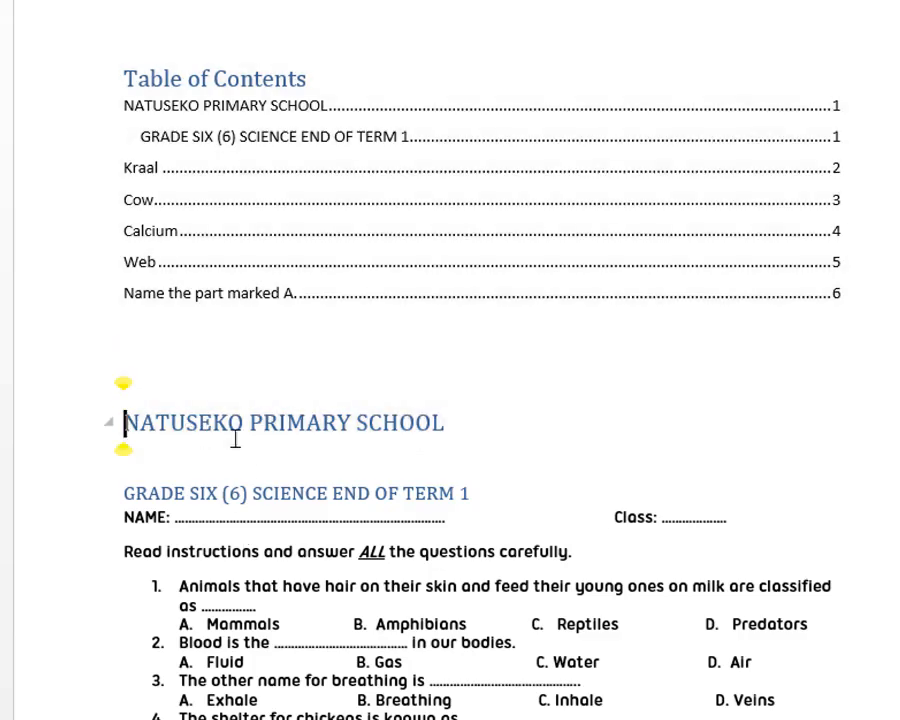
pyautogui.click(441, 423)
pyautogui.moveTo(444, 423); pyautogui.dragTo(259, 425)
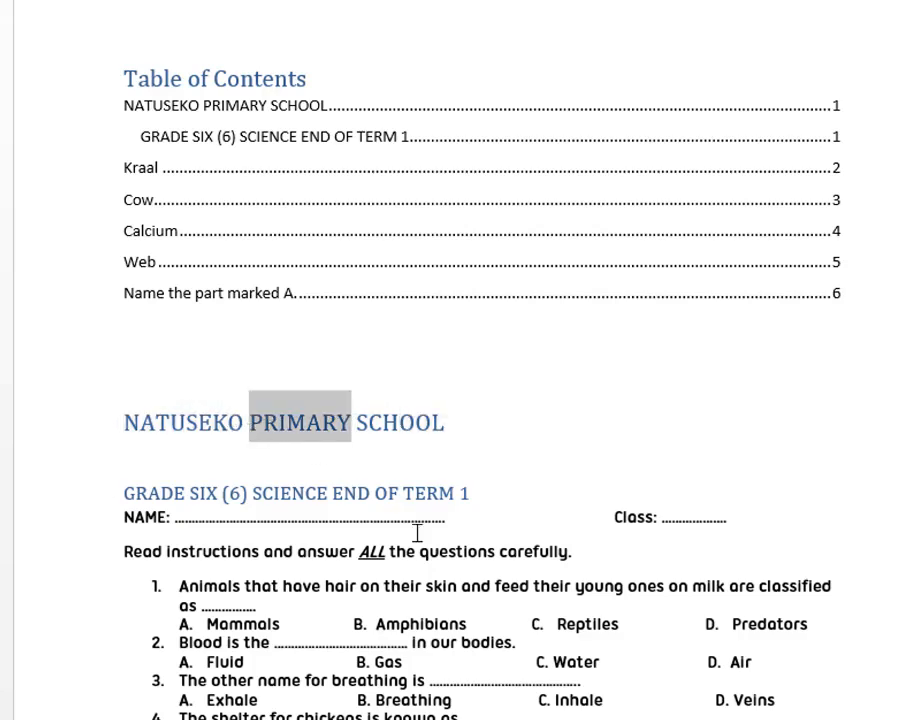
pyautogui.write('SE')
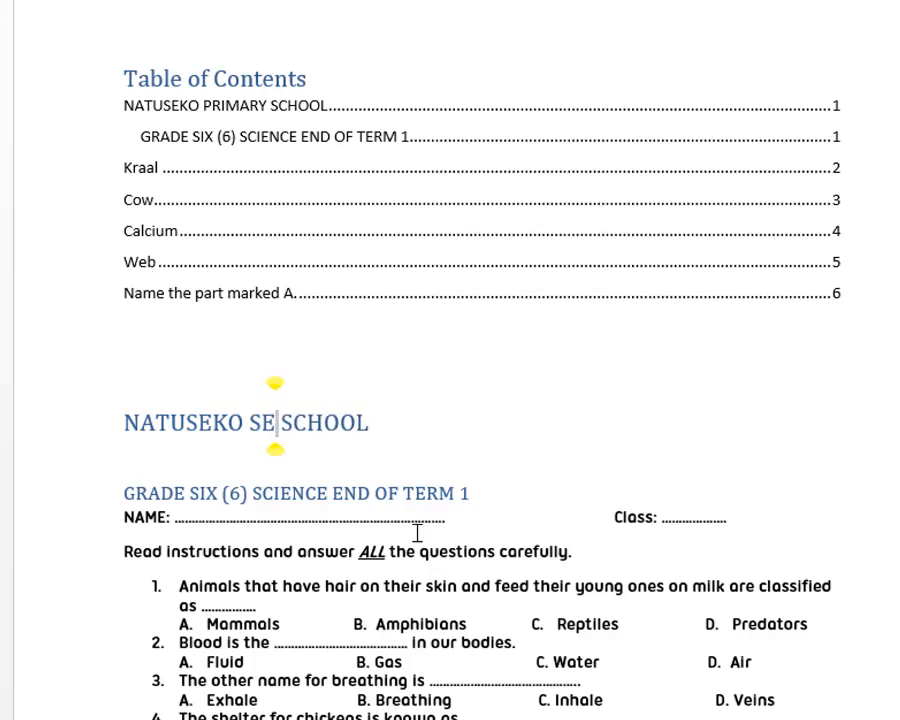
pyautogui.write('CONDARY')
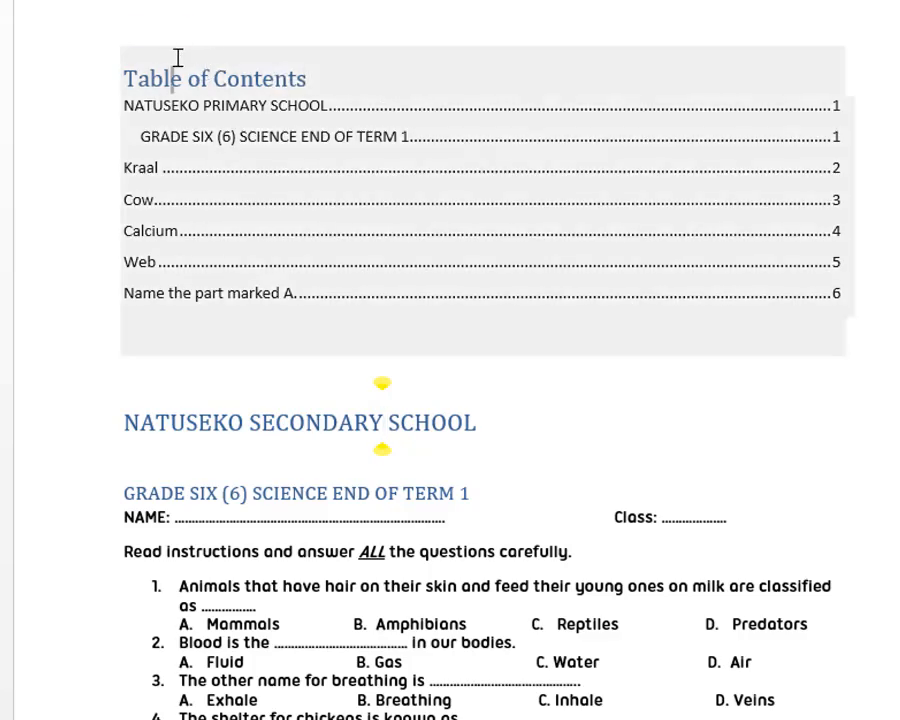
# Update the entire table of contents, including its heading texts, to match the edited school title.
pyautogui.click(174, 62)
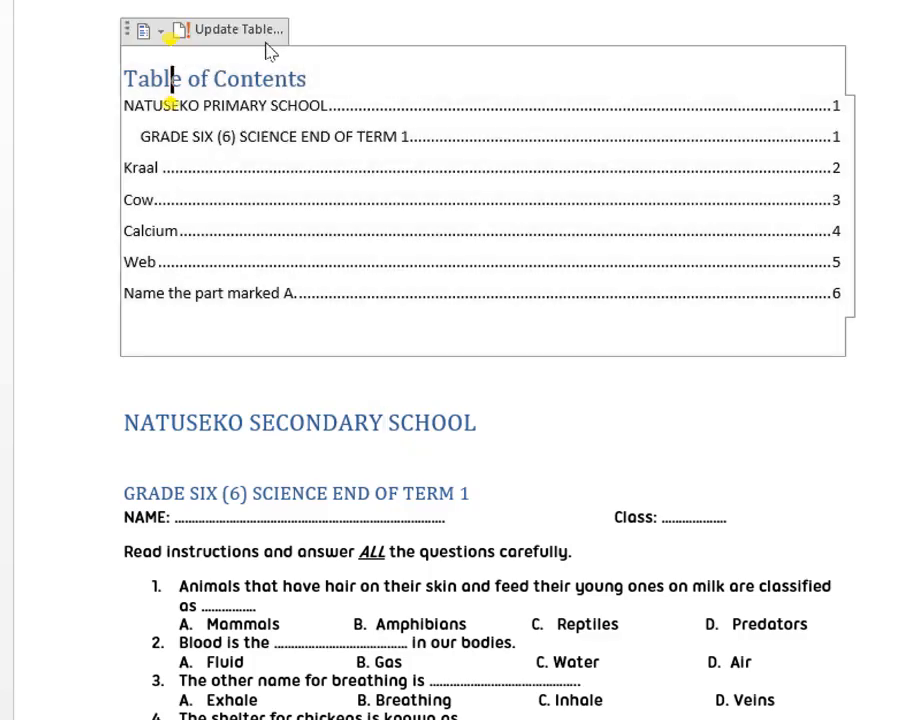
pyautogui.click(272, 31)
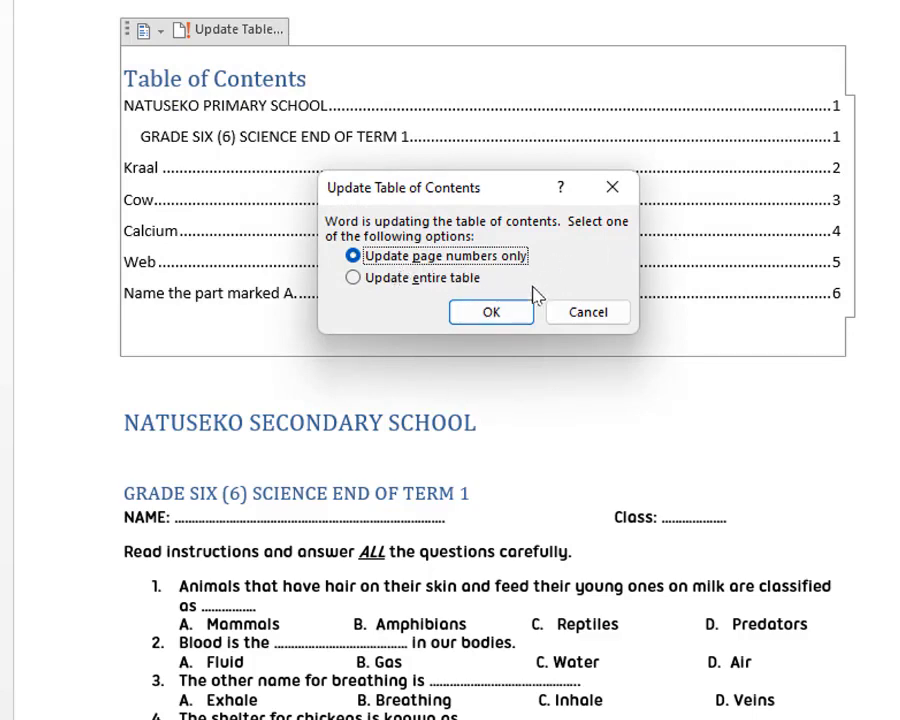
pyautogui.click(391, 284)
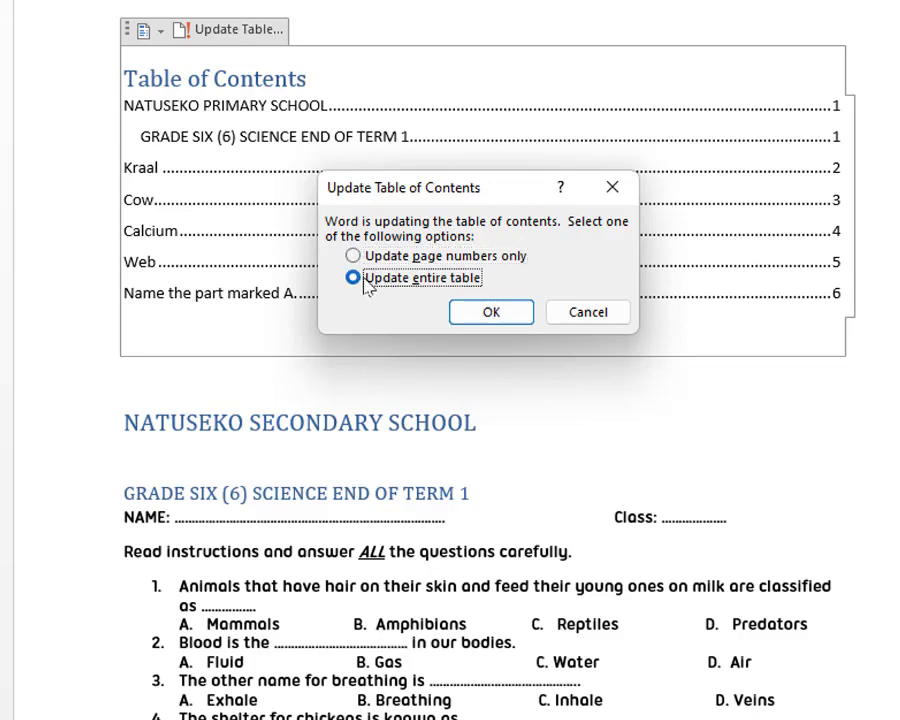
pyautogui.click(518, 313)
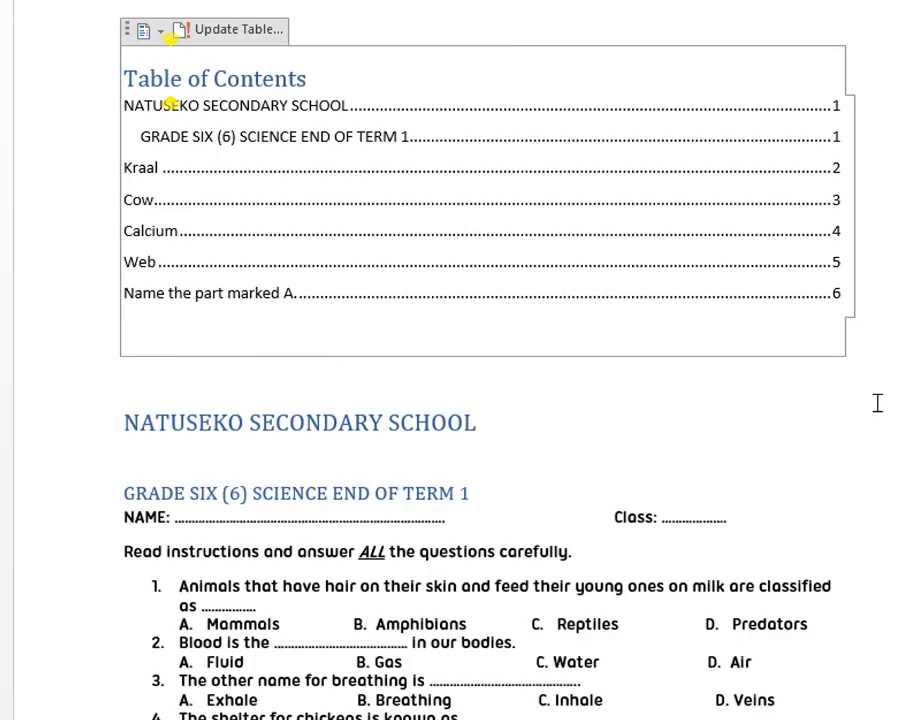
pyautogui.press('F10')
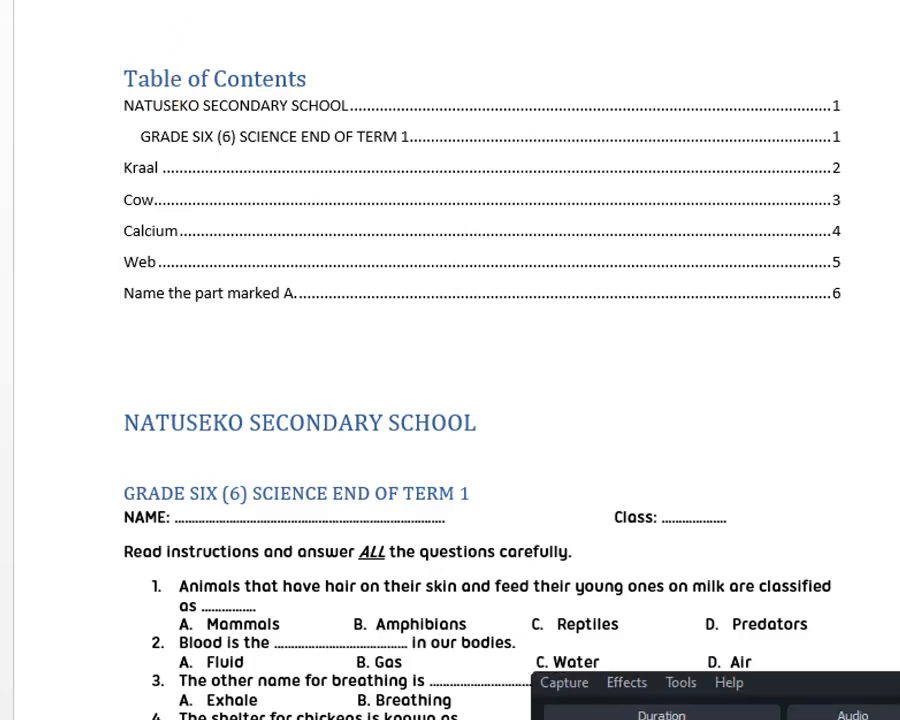